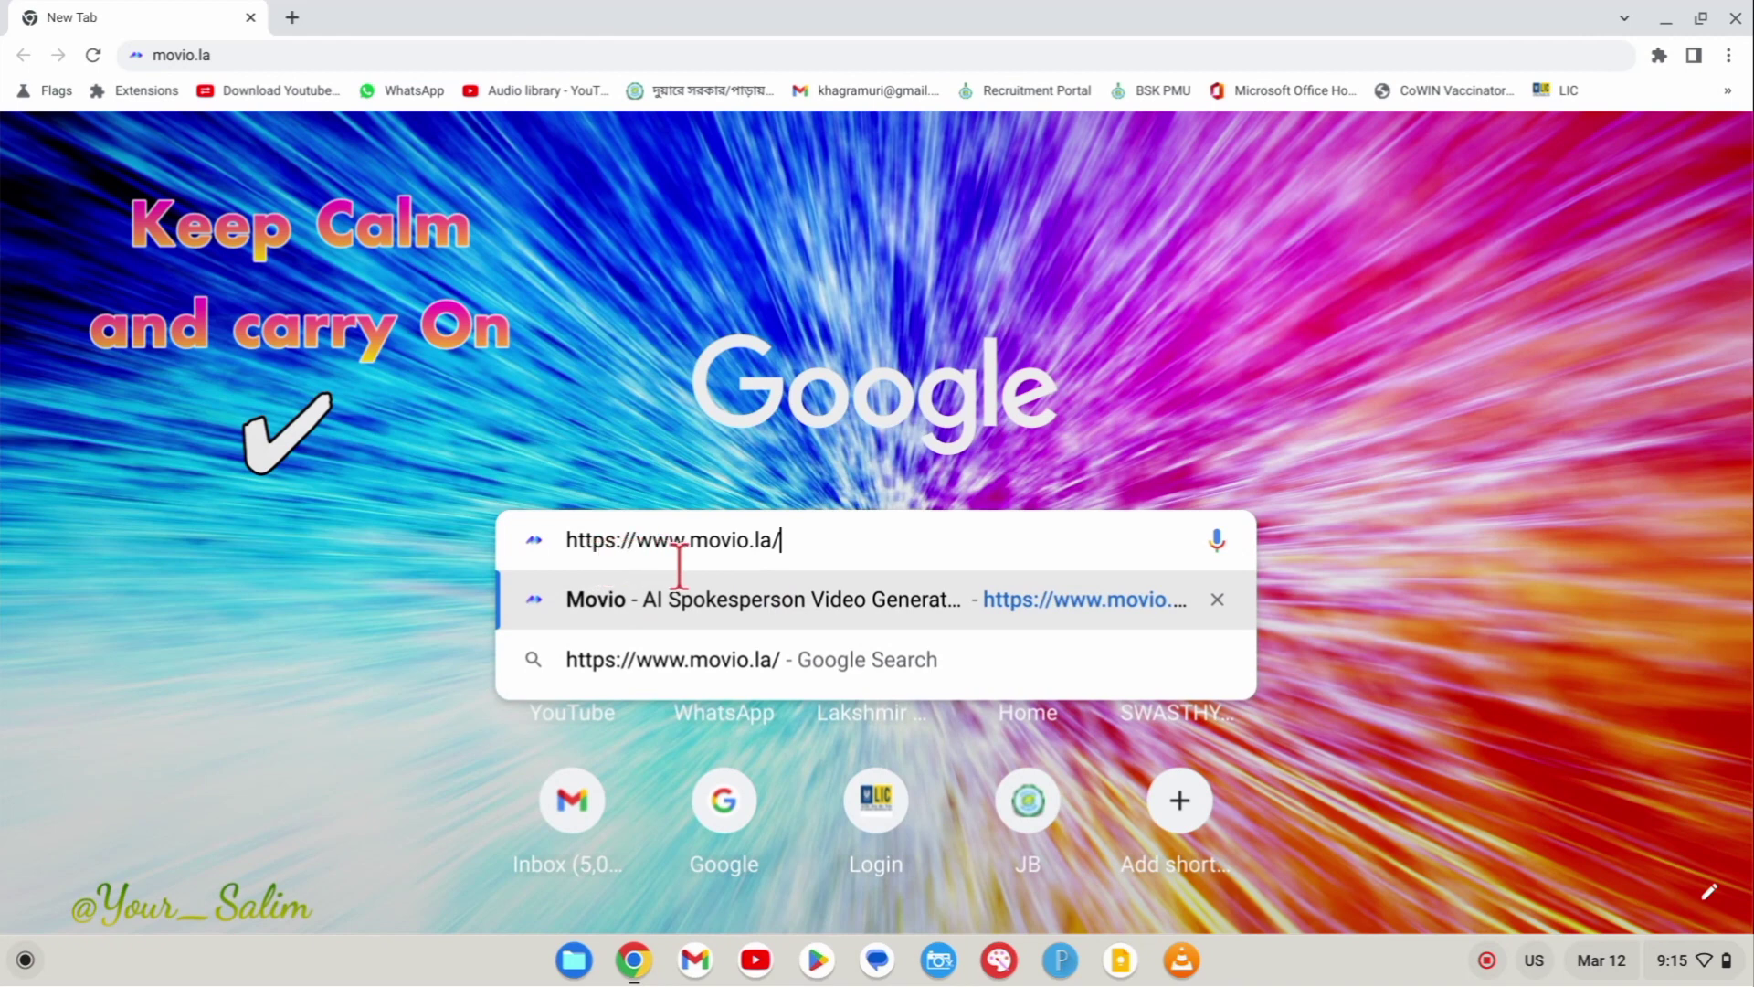
{"action": "left_click", "coordinate": [961, 585]}
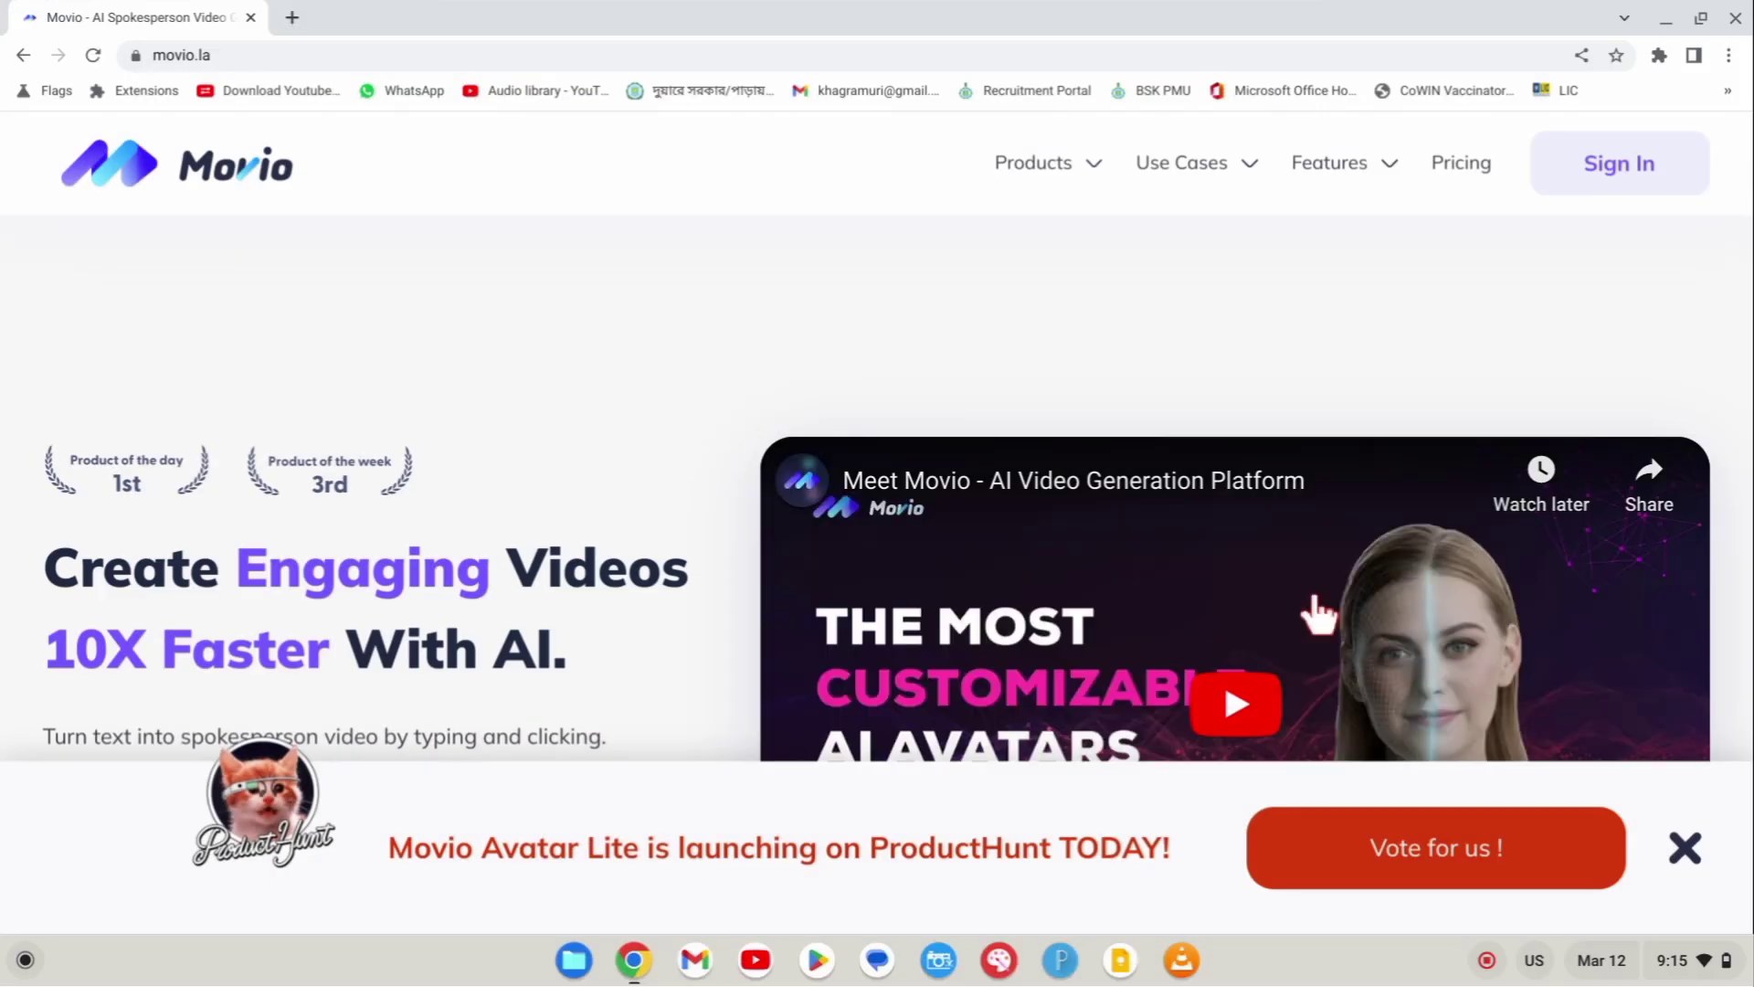
{"action": "scroll", "coordinate": [1316, 612], "scroll_direction": "down", "scroll_amount": 3}
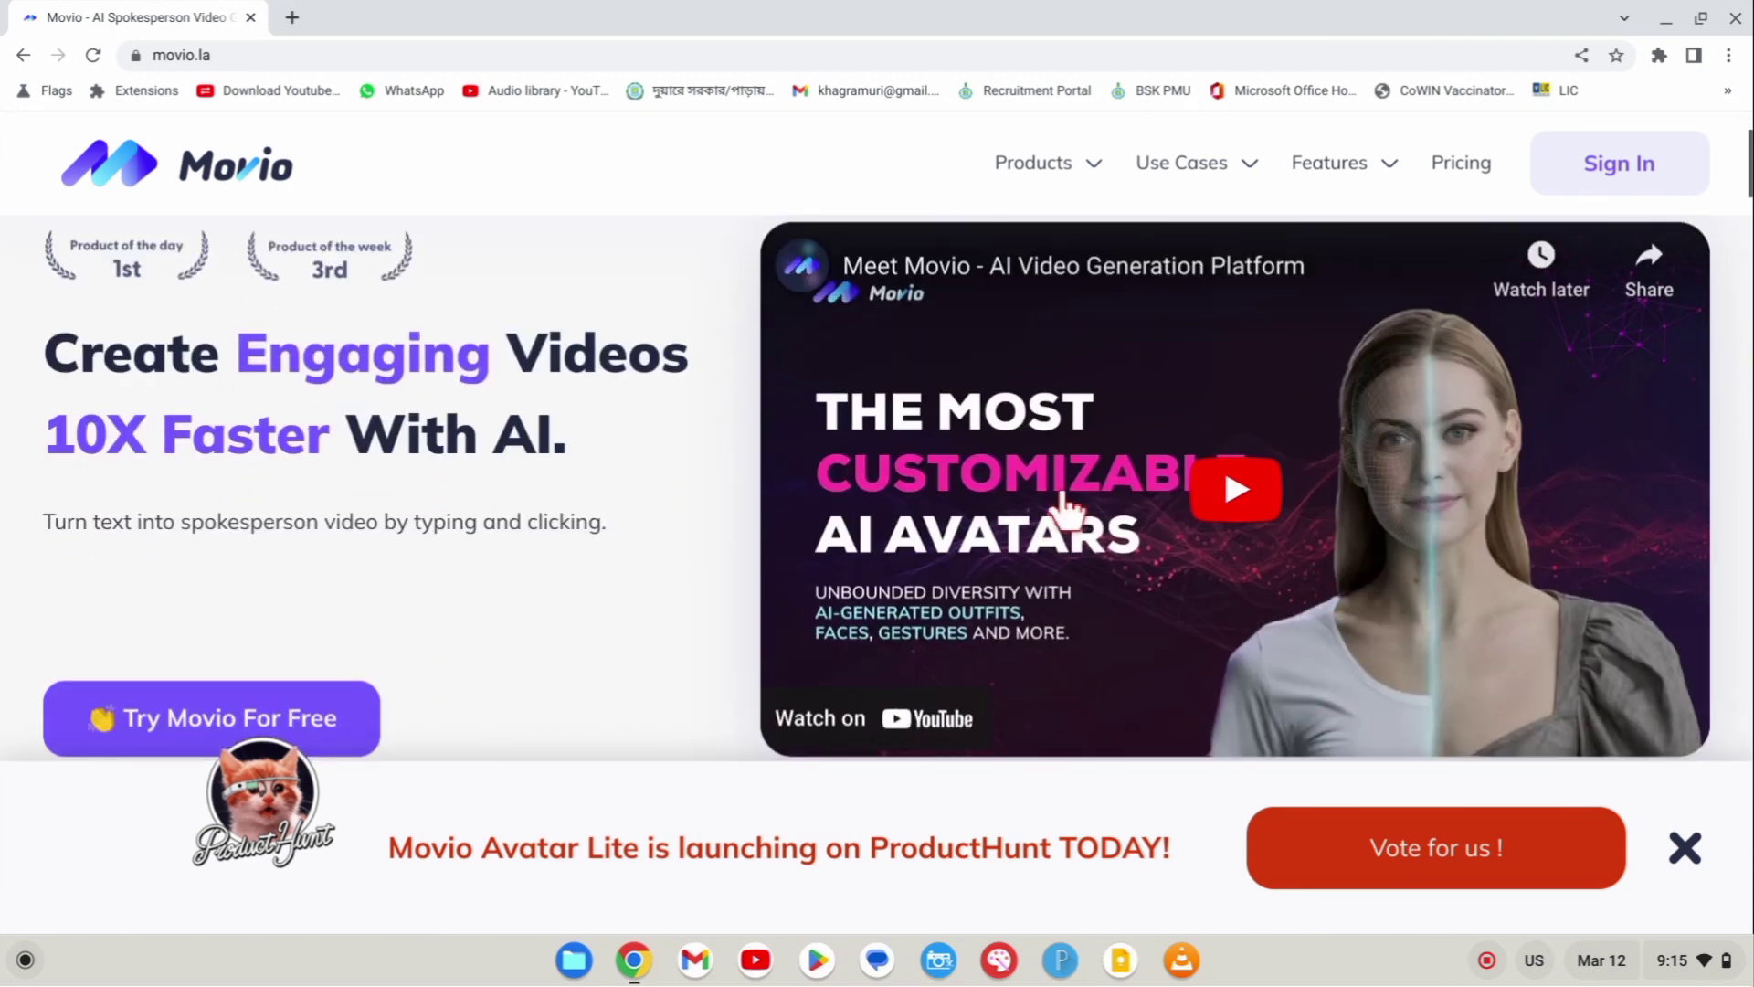
{"action": "left_click", "coordinate": [1644, 166]}
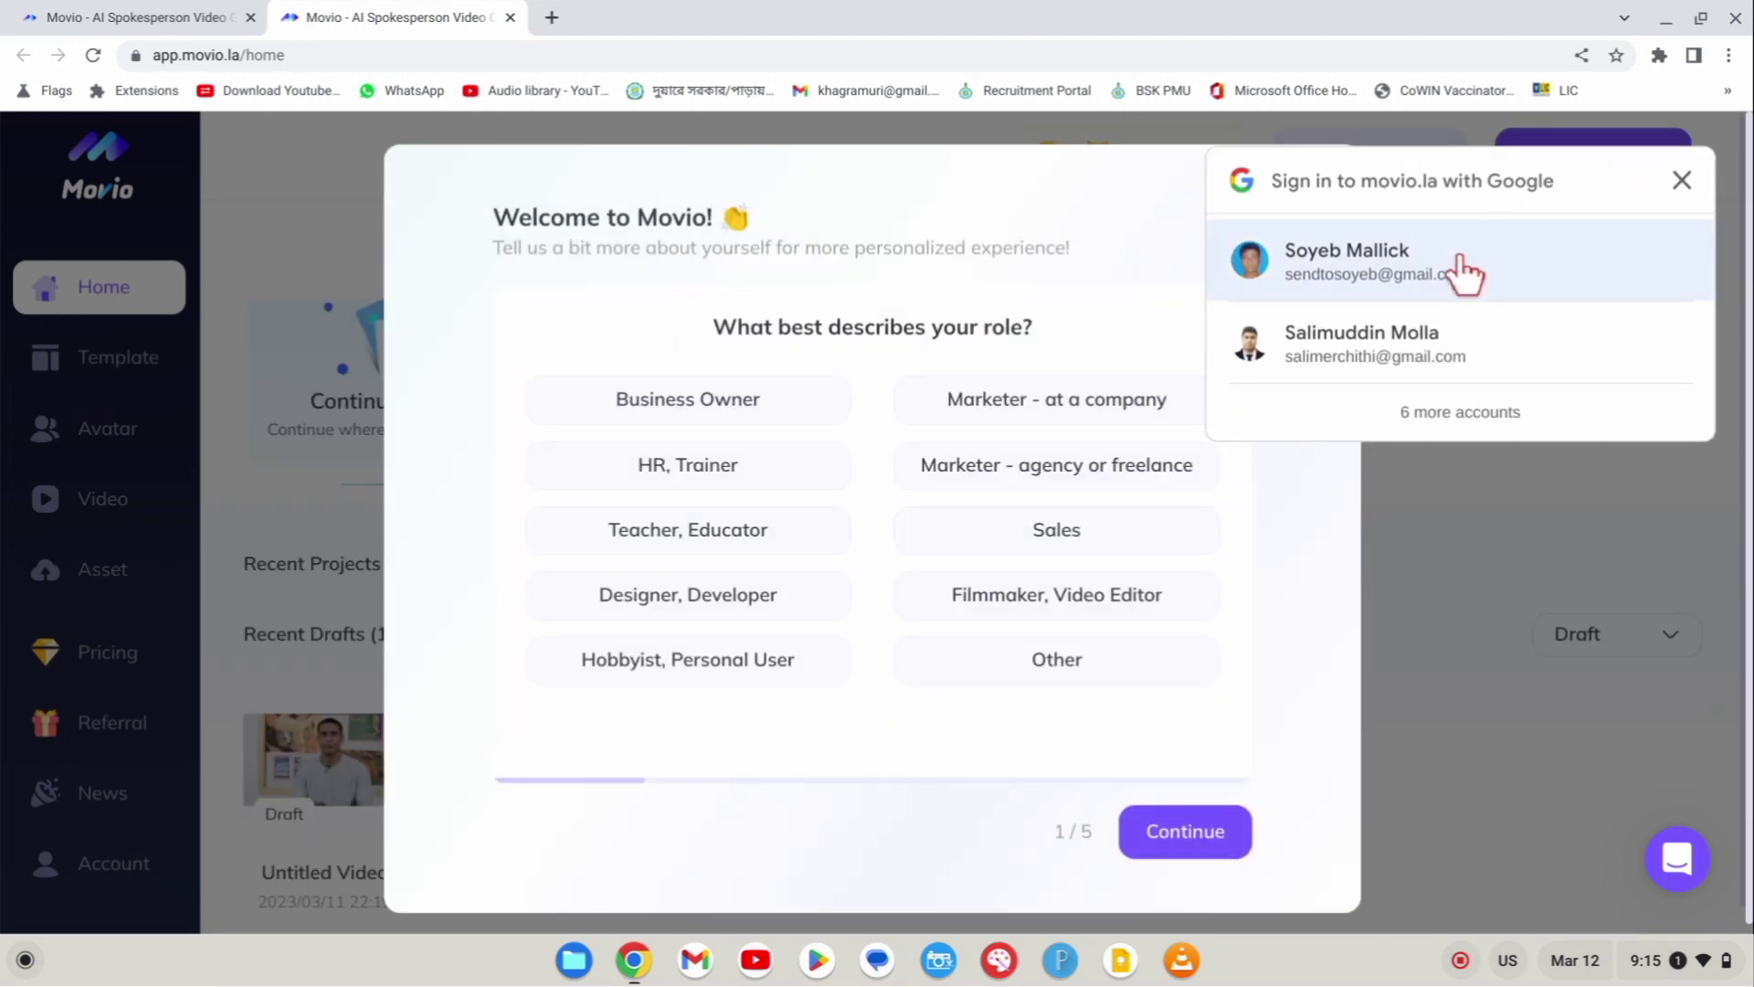
{"action": "left_click", "coordinate": [1464, 272]}
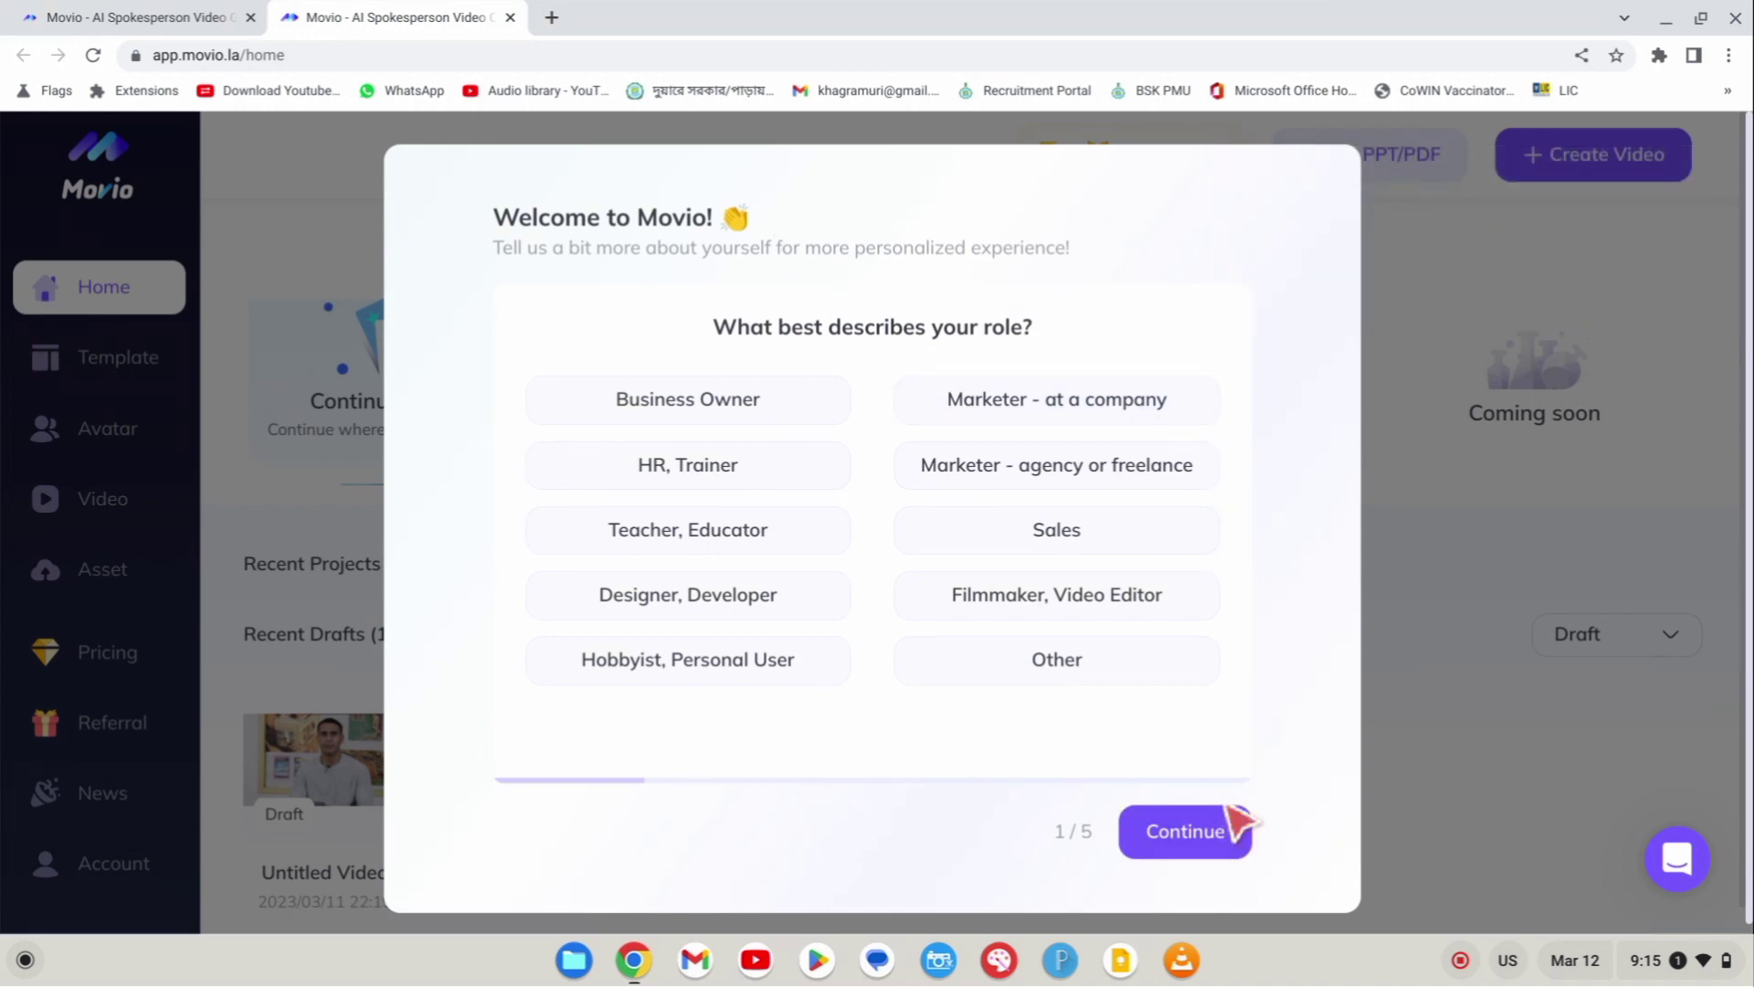
Answer the welcome survey's role question with Business Owner and continue.
{"action": "left_click", "coordinate": [1218, 833]}
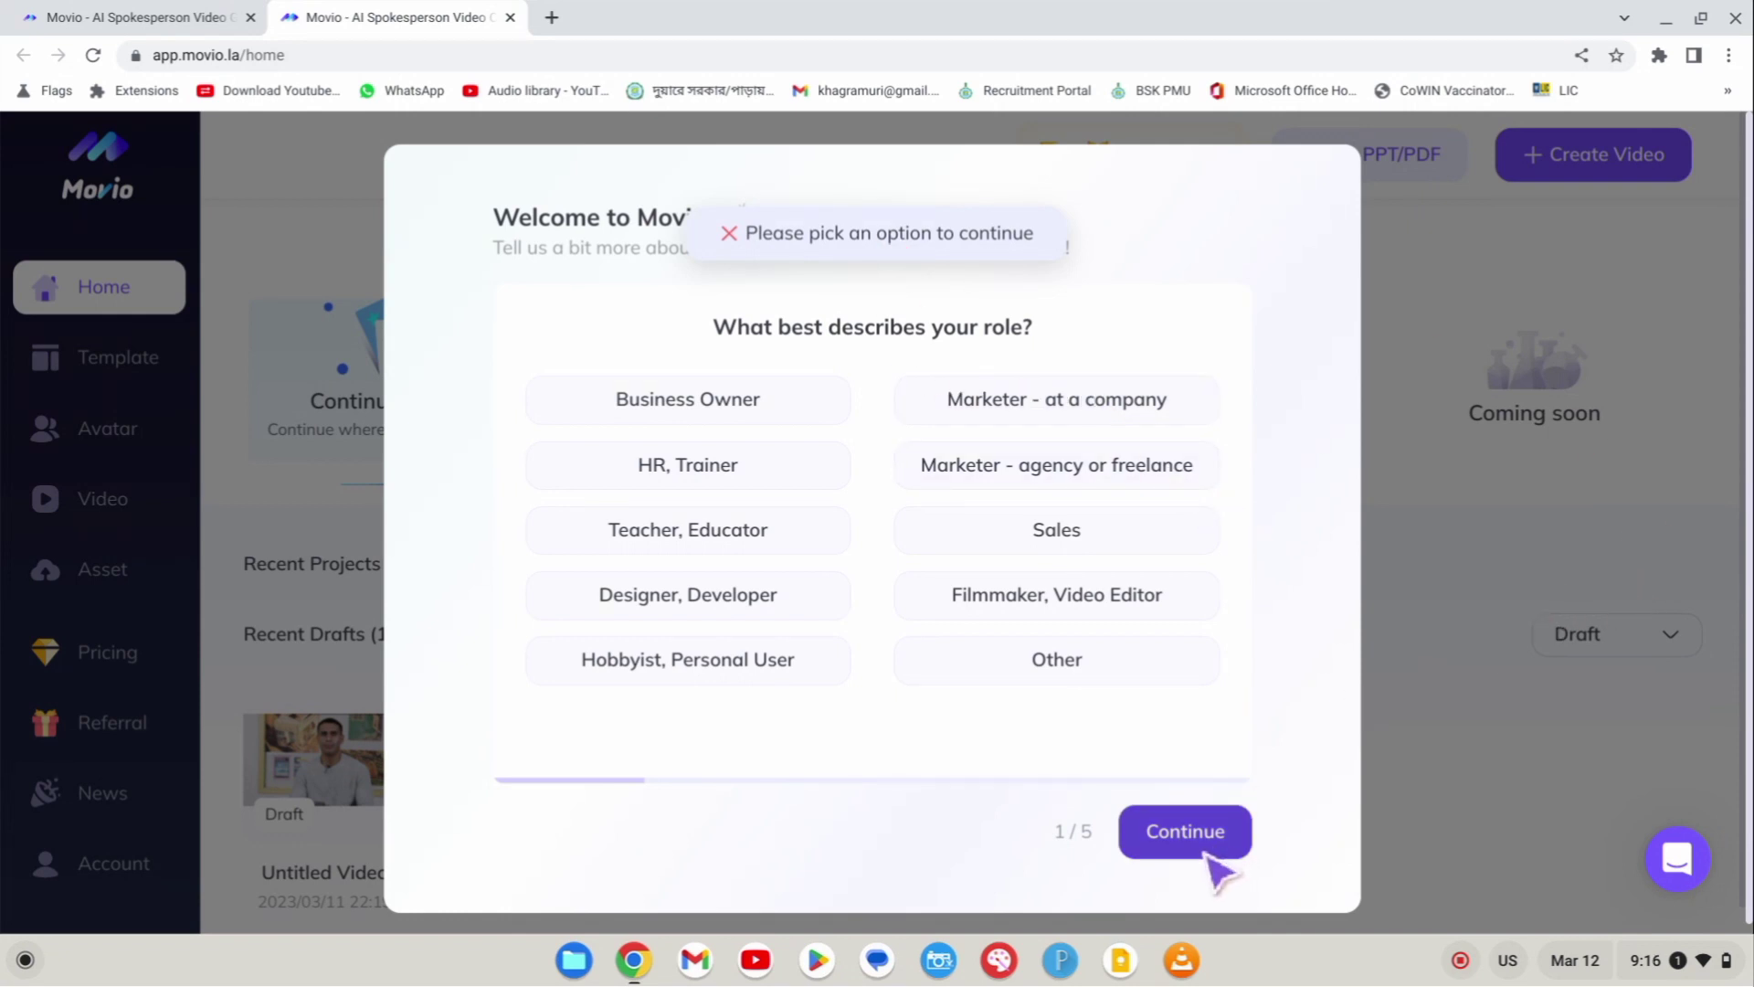
{"action": "left_click", "coordinate": [1208, 856]}
{"action": "left_click", "coordinate": [621, 420]}
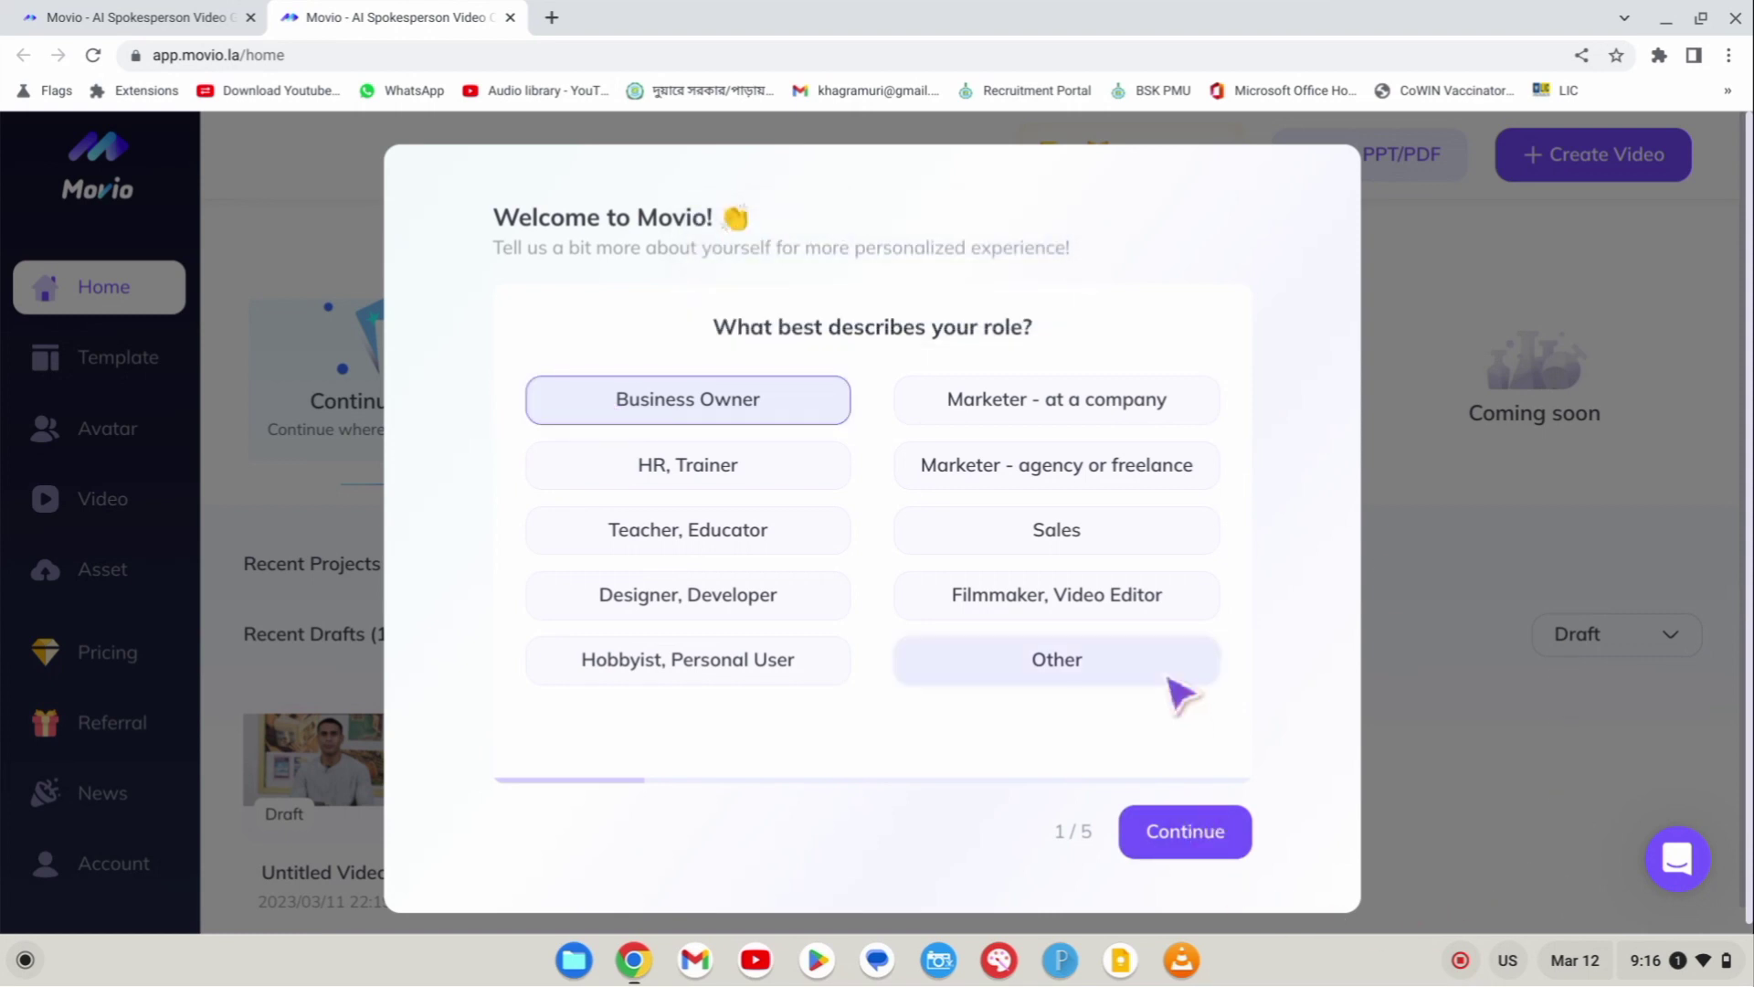
{"action": "left_click", "coordinate": [1179, 827]}
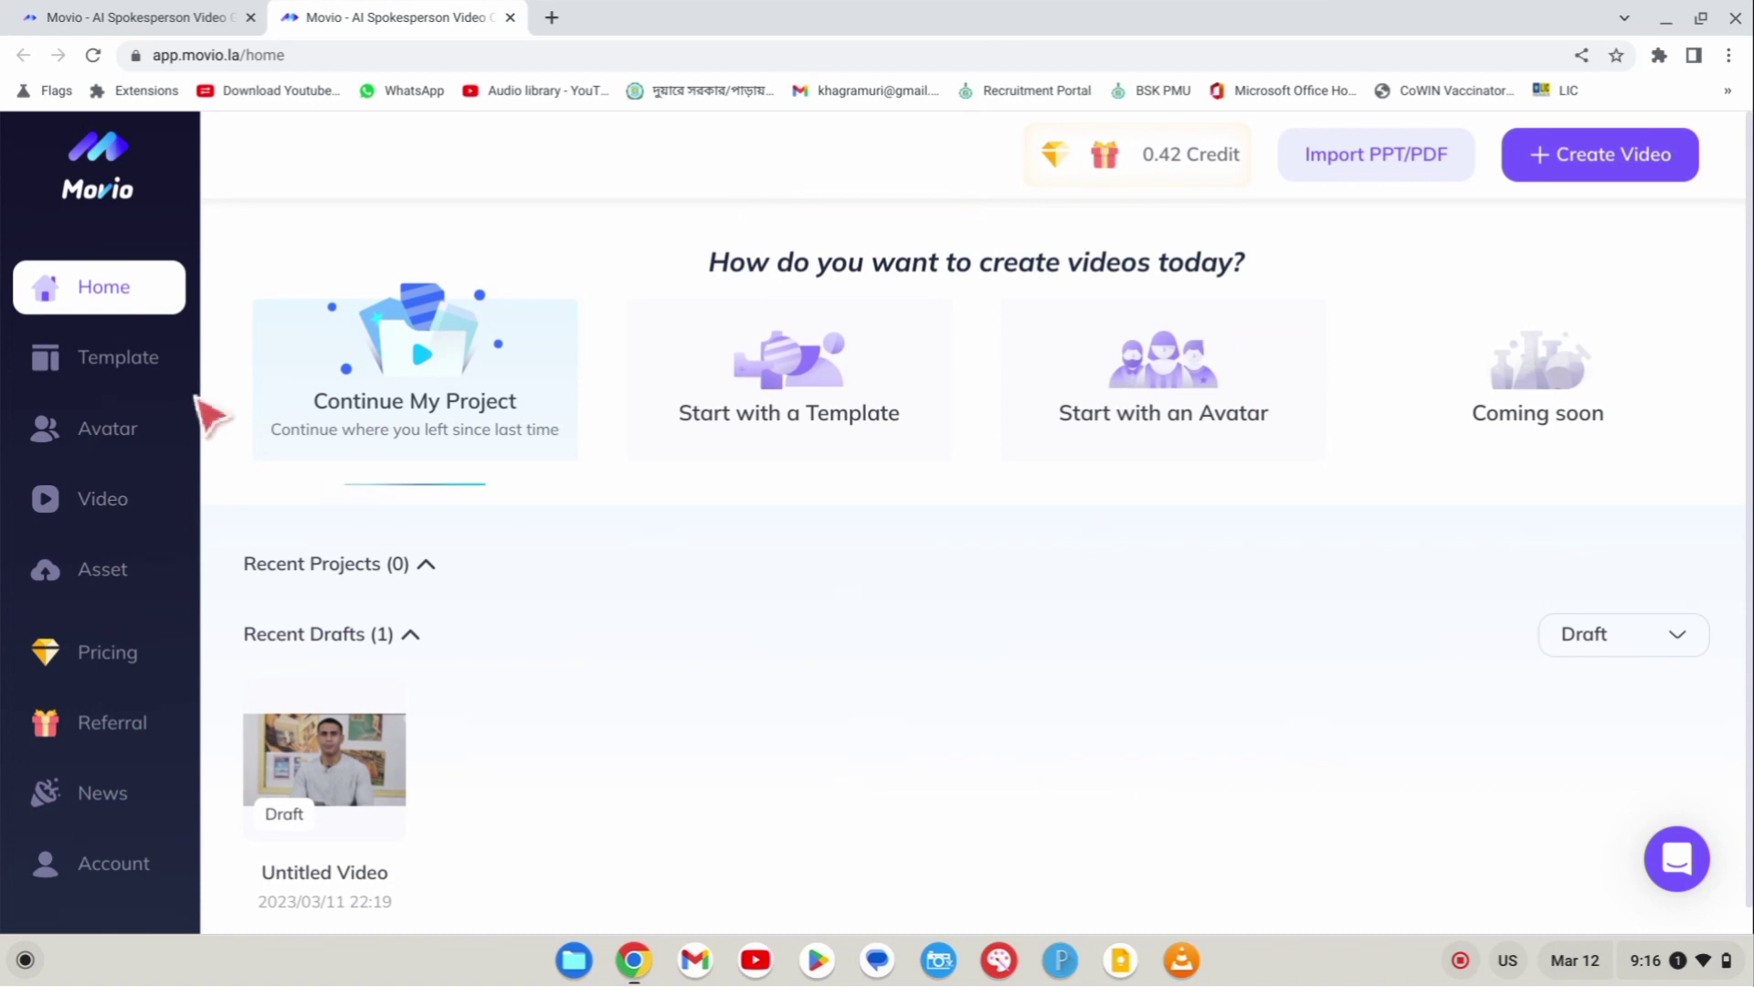
Open the template library and look through the landscape templates in categories from Advertisement to Health & Medical.
{"action": "left_click", "coordinate": [116, 364]}
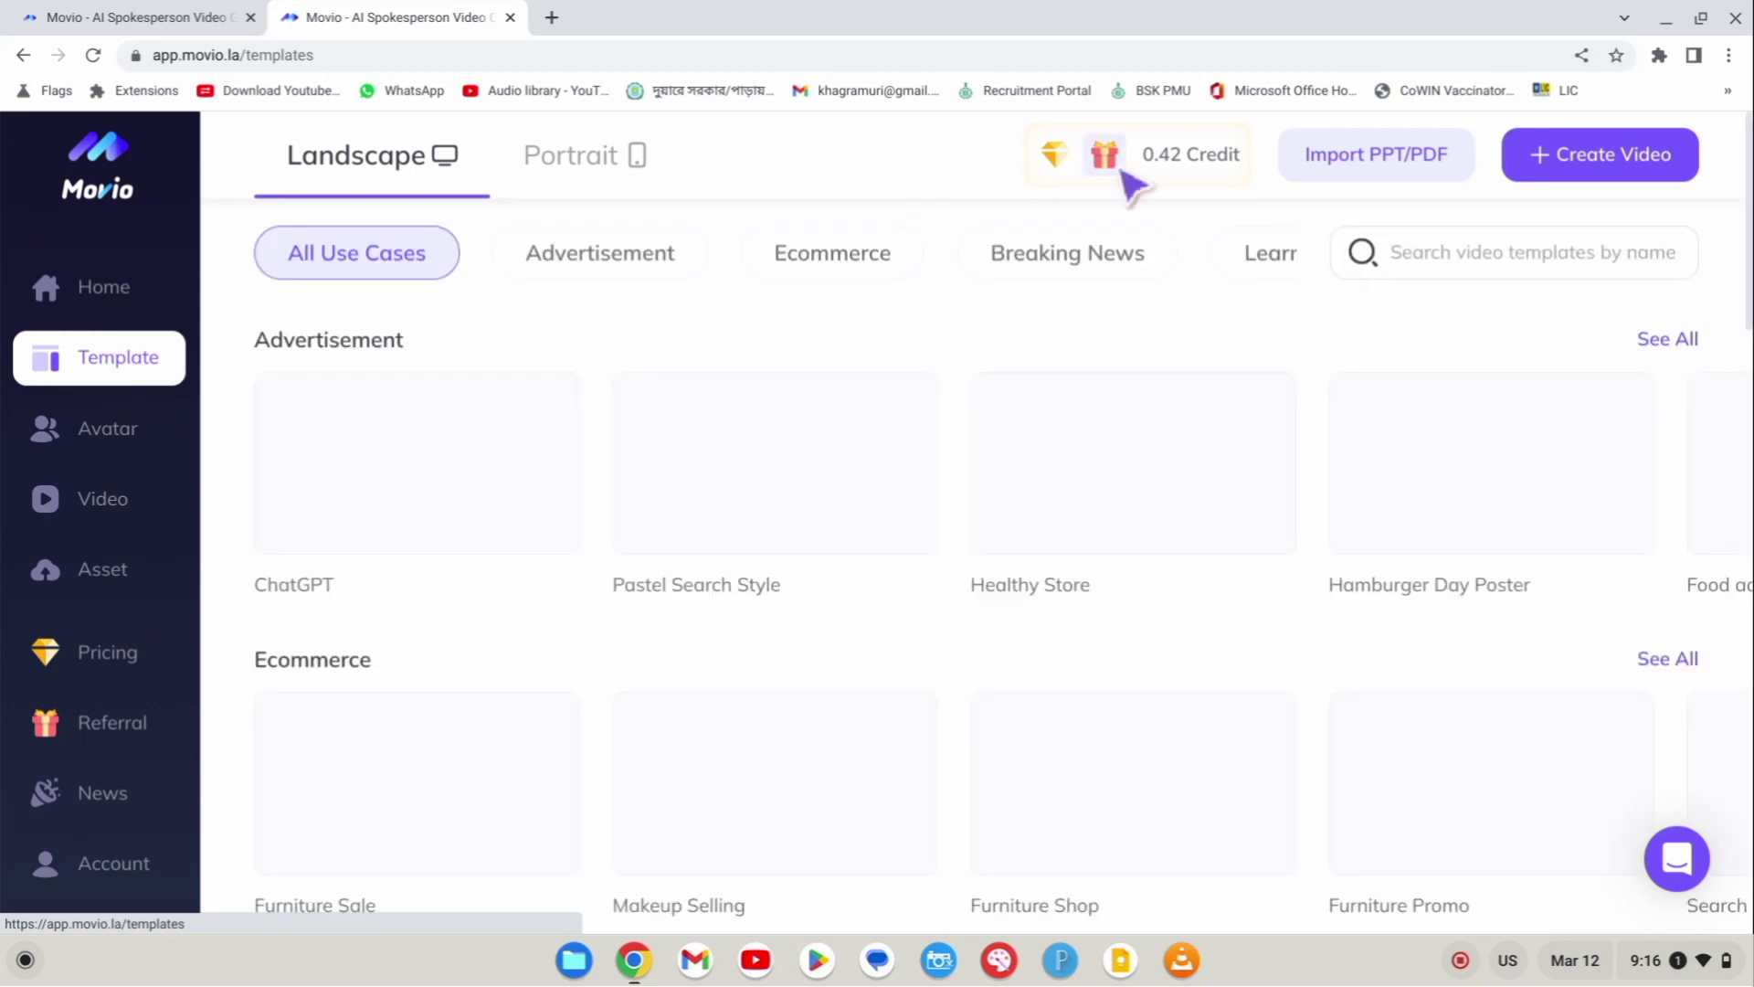
{"action": "mouse_move", "coordinate": [1172, 161]}
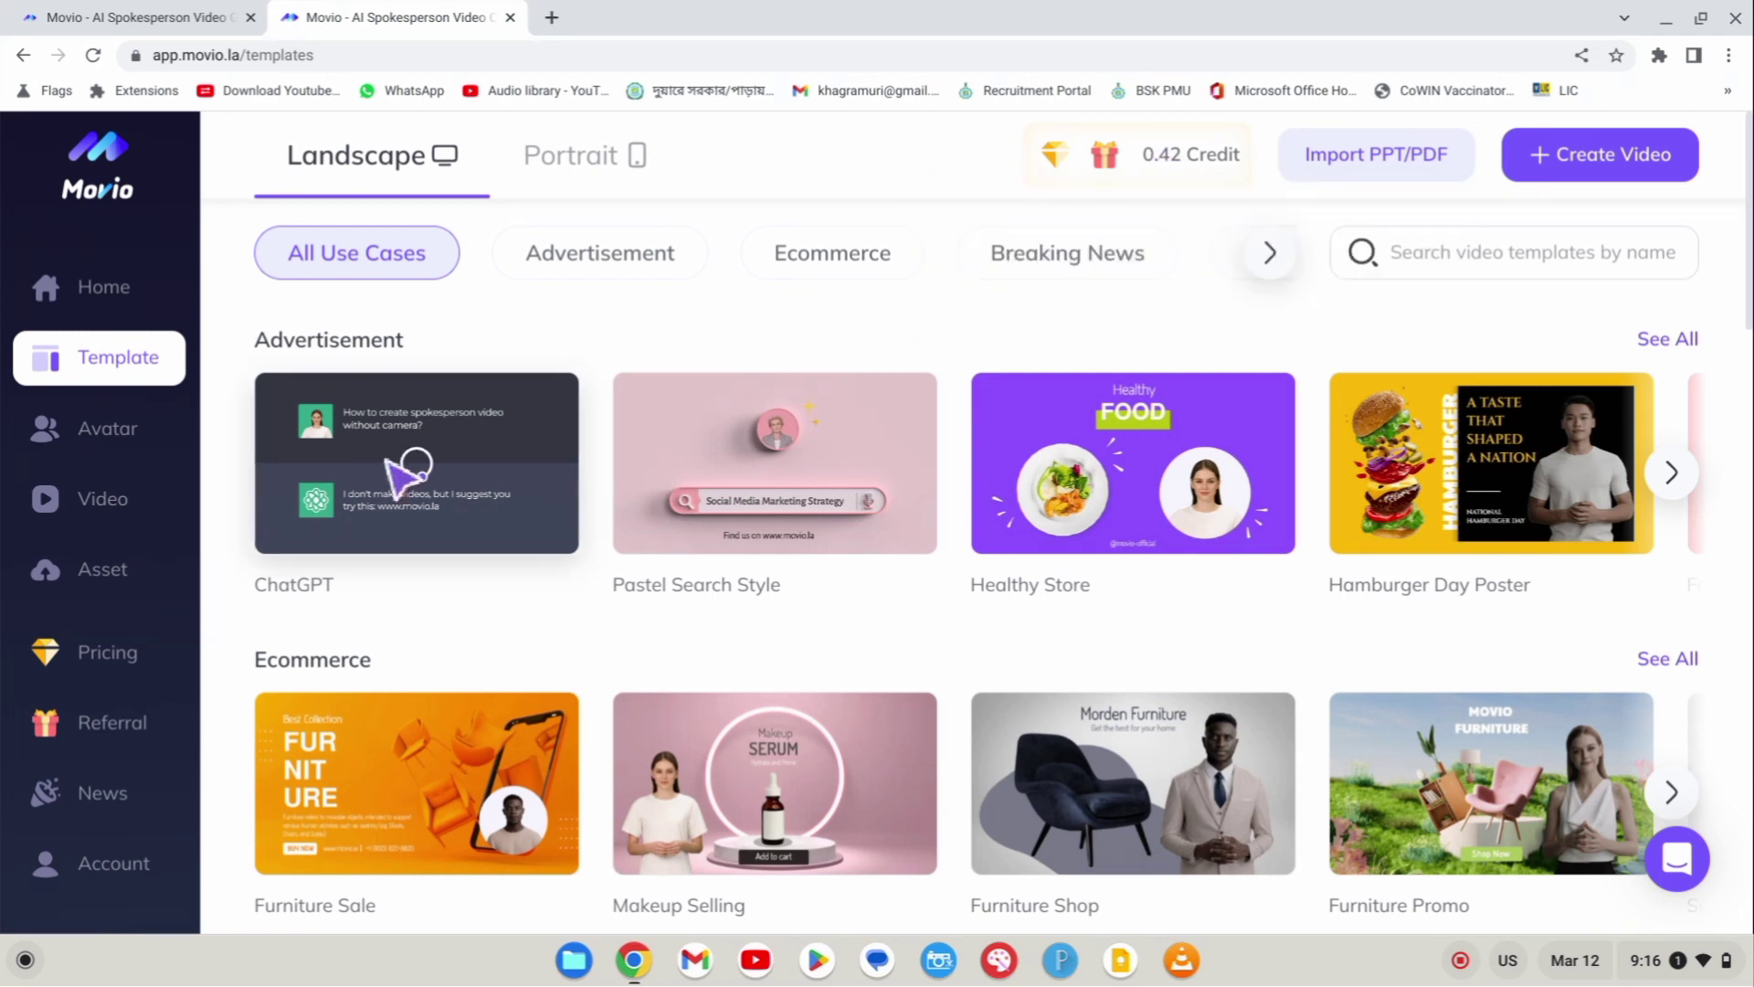
{"action": "scroll", "coordinate": [734, 620], "scroll_direction": "down", "scroll_amount": 2}
{"action": "scroll", "coordinate": [728, 612], "scroll_direction": "down", "scroll_amount": 2}
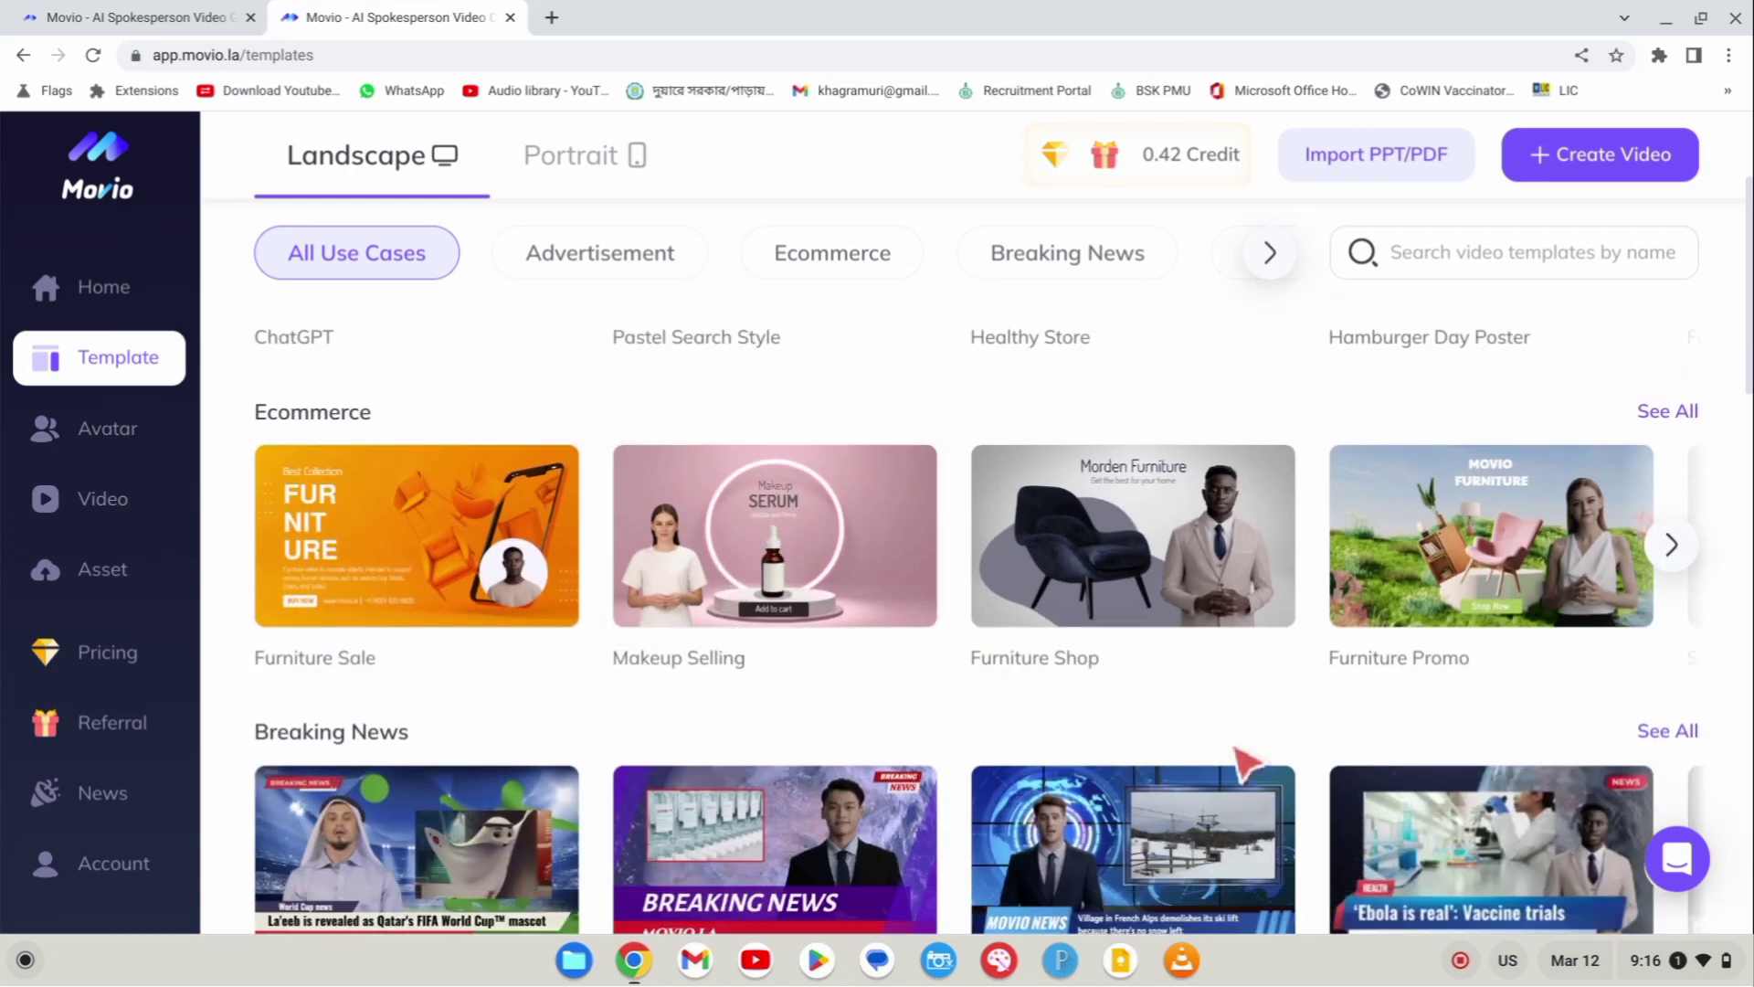
{"action": "scroll", "coordinate": [1142, 539], "scroll_direction": "down", "scroll_amount": 1}
{"action": "scroll", "coordinate": [1137, 540], "scroll_direction": "down", "scroll_amount": 2}
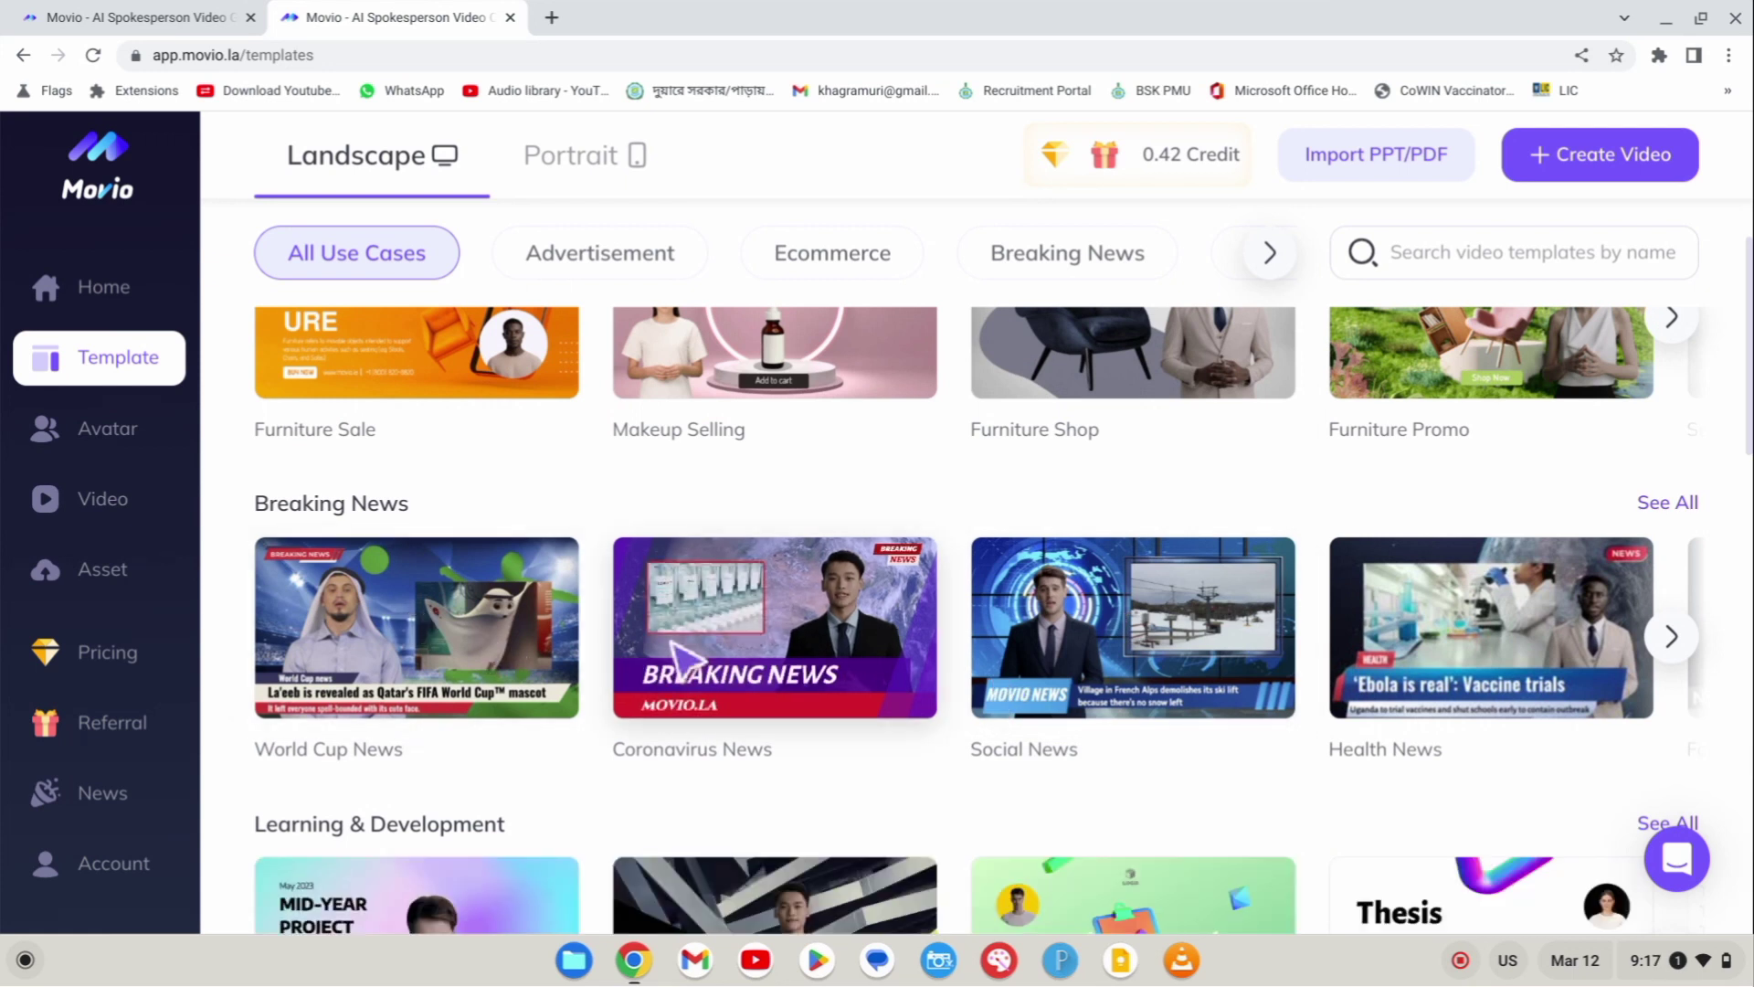
{"action": "scroll", "coordinate": [853, 771], "scroll_direction": "down", "scroll_amount": 2}
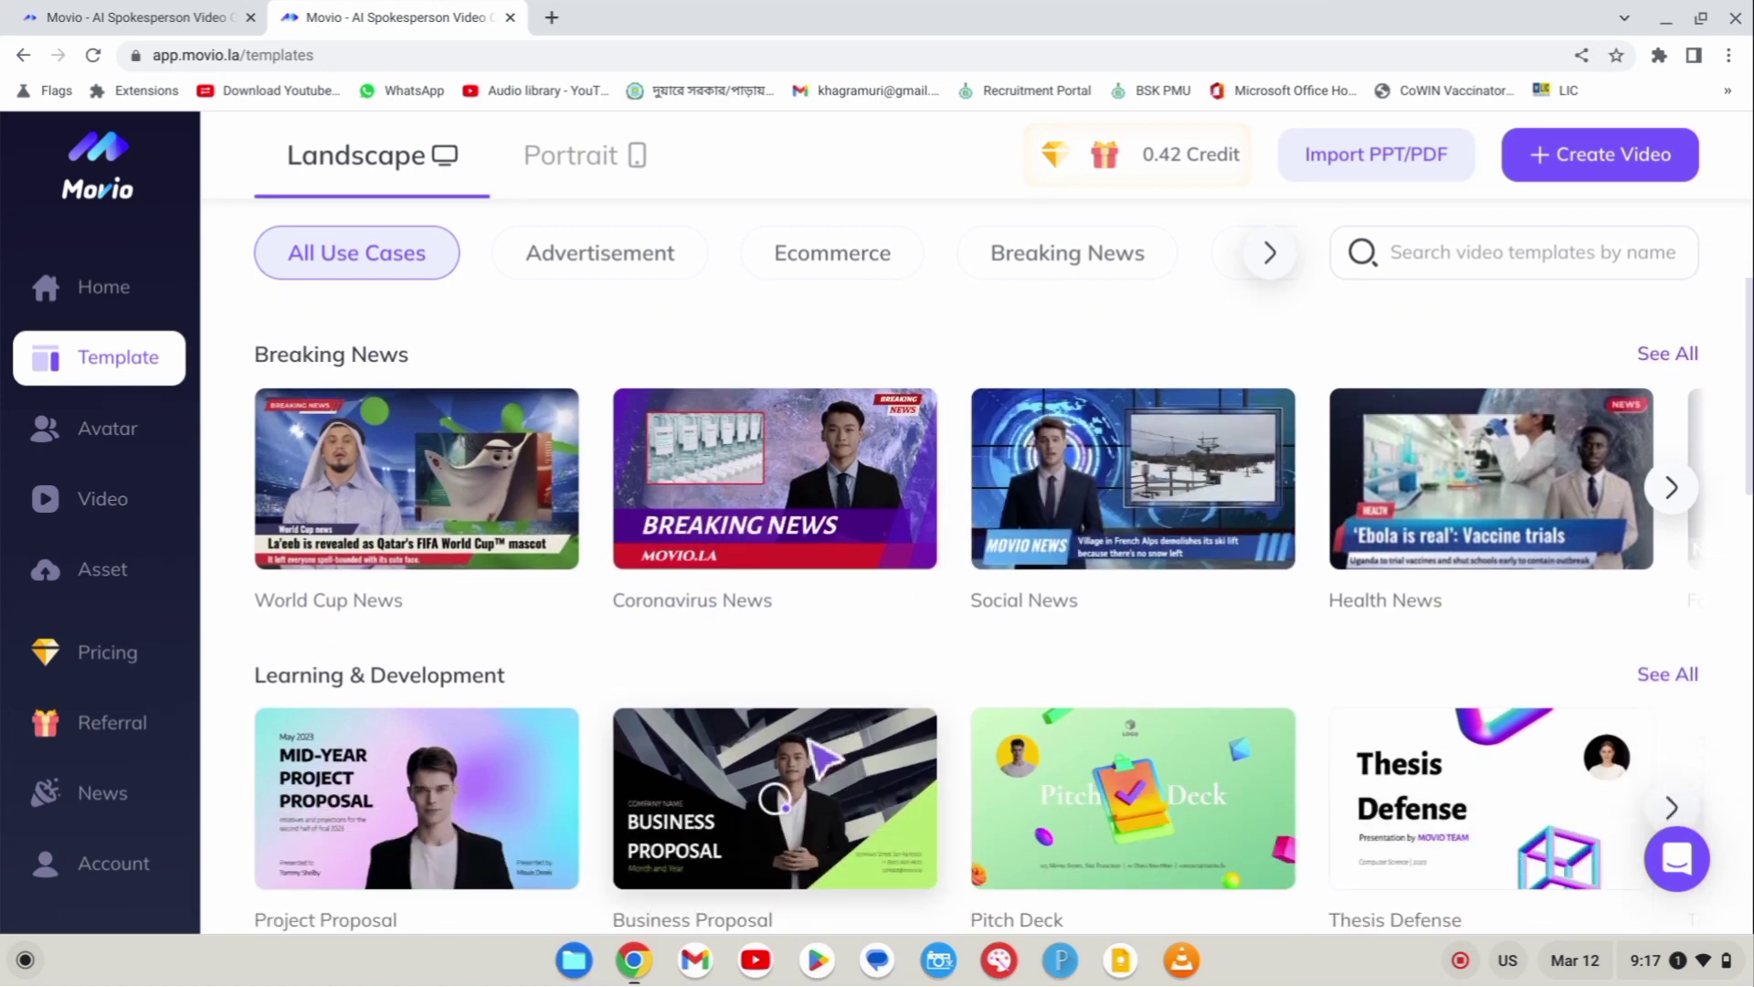
{"action": "scroll", "coordinate": [819, 757], "scroll_direction": "down", "scroll_amount": 3}
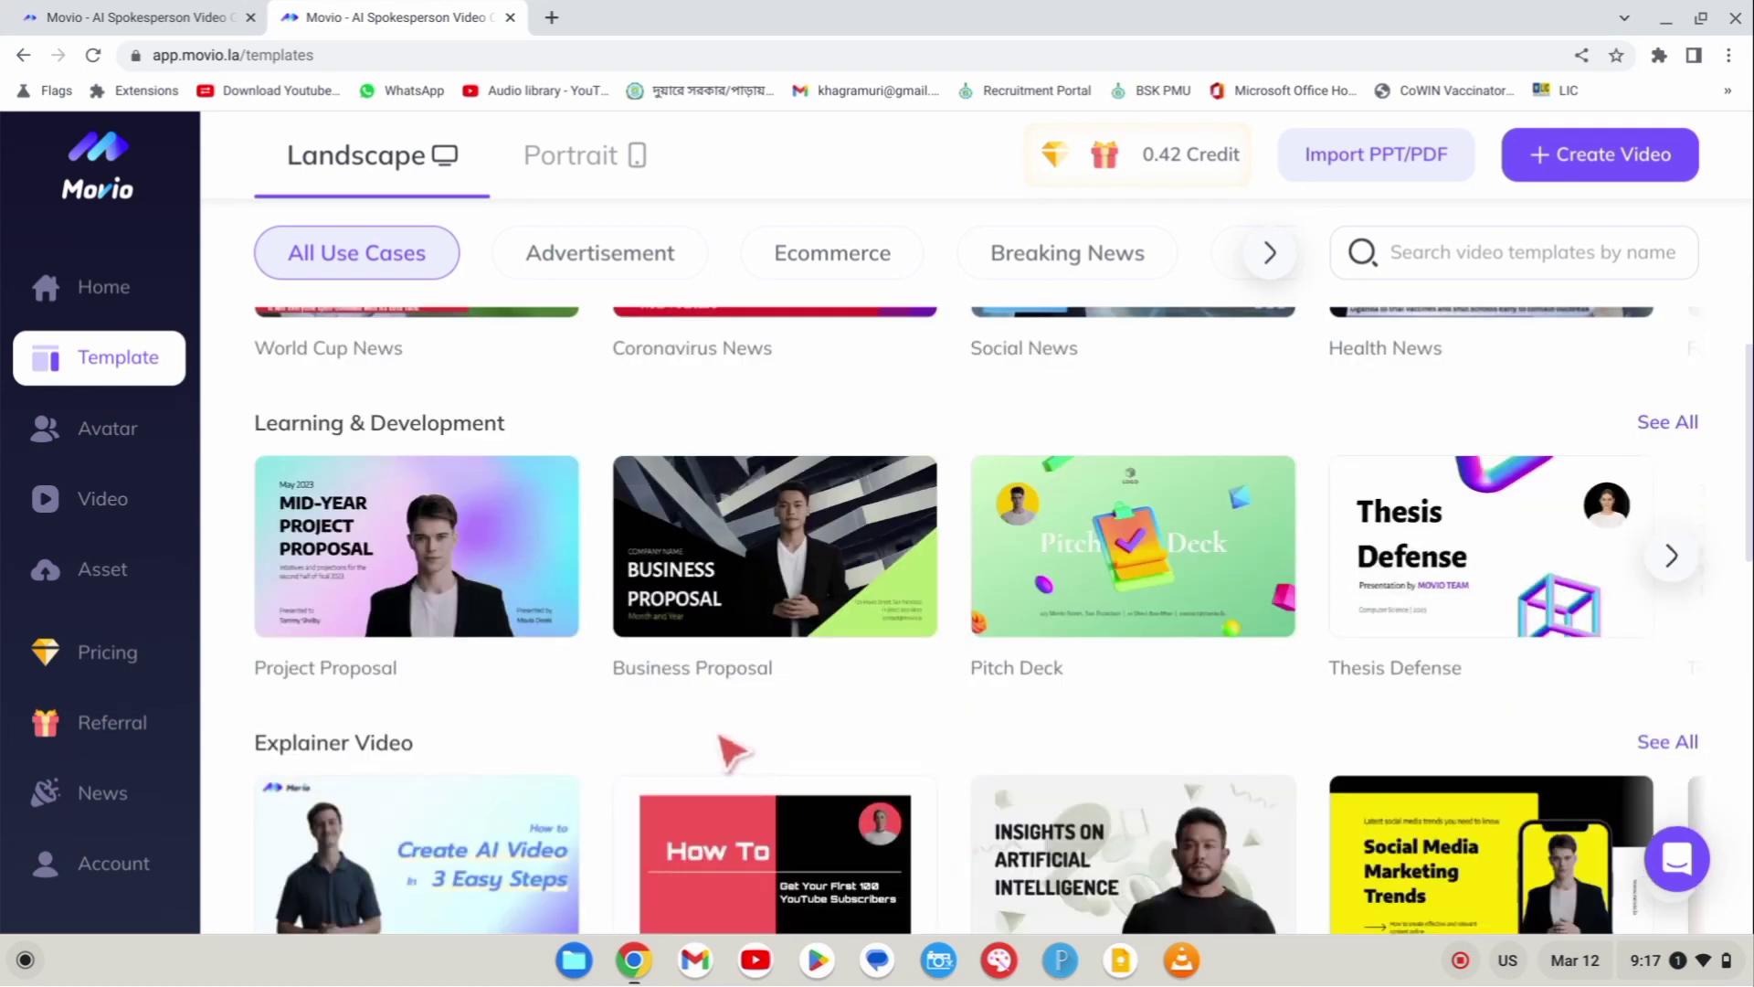
{"action": "scroll", "coordinate": [723, 742], "scroll_direction": "down", "scroll_amount": 2}
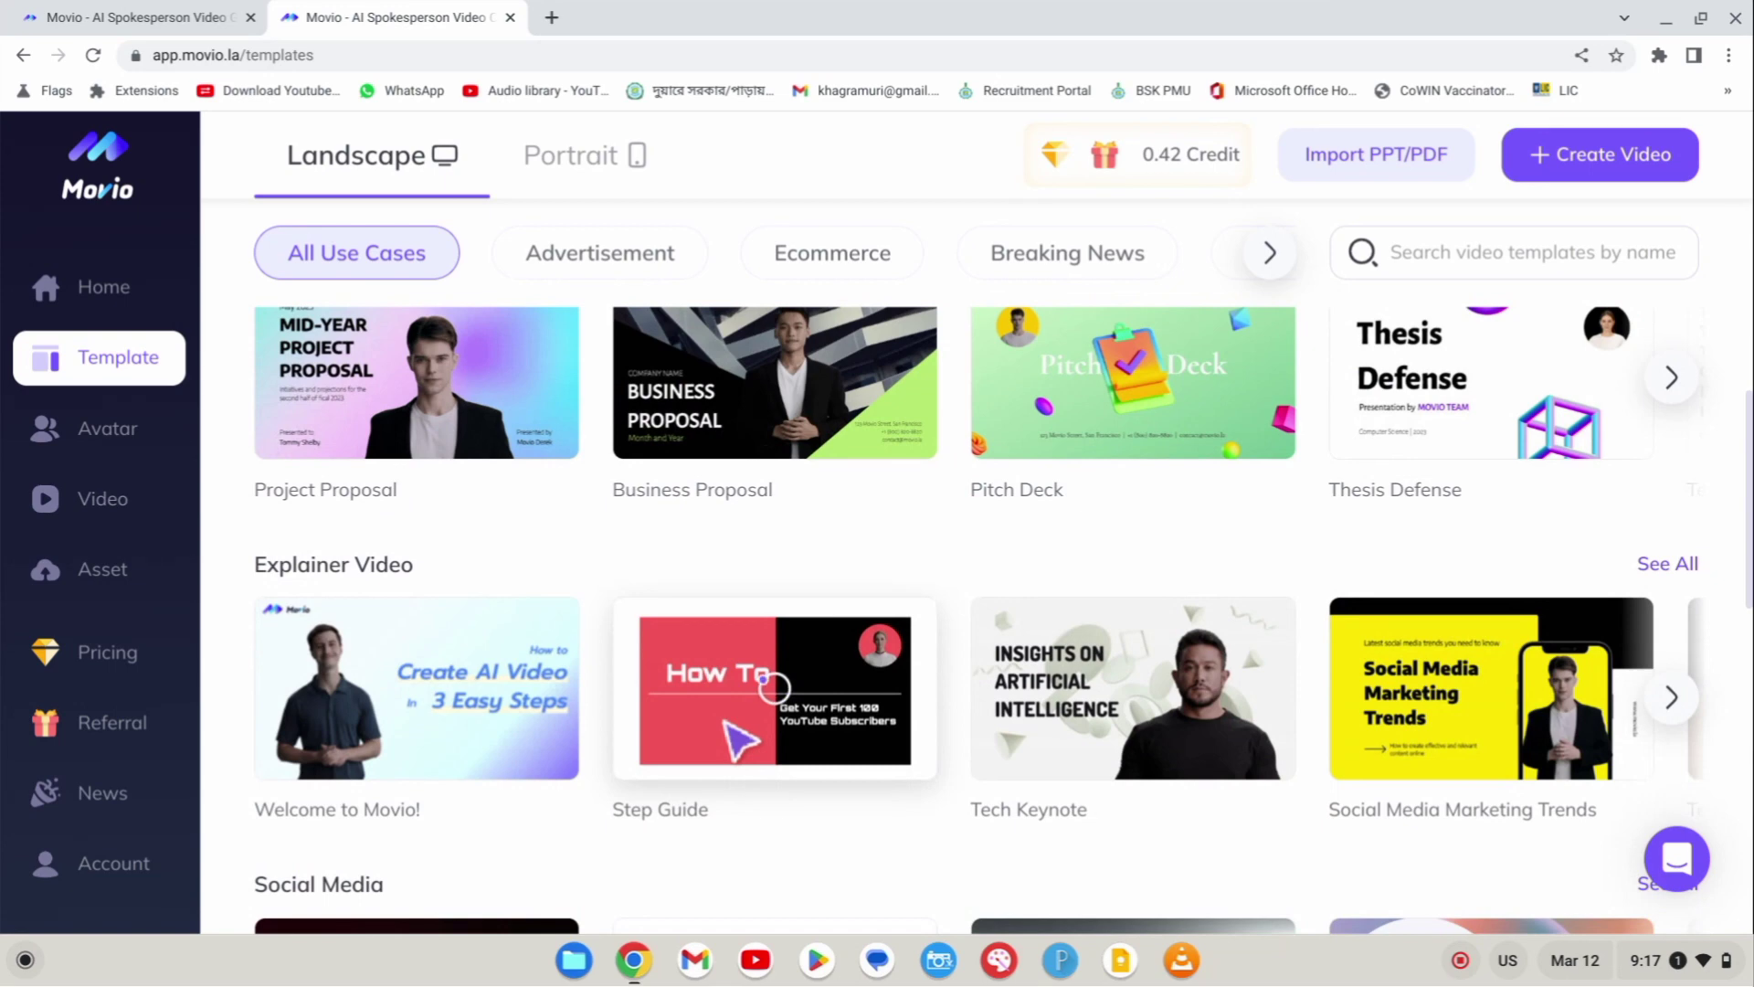
{"action": "scroll", "coordinate": [736, 737], "scroll_direction": "down", "scroll_amount": 2}
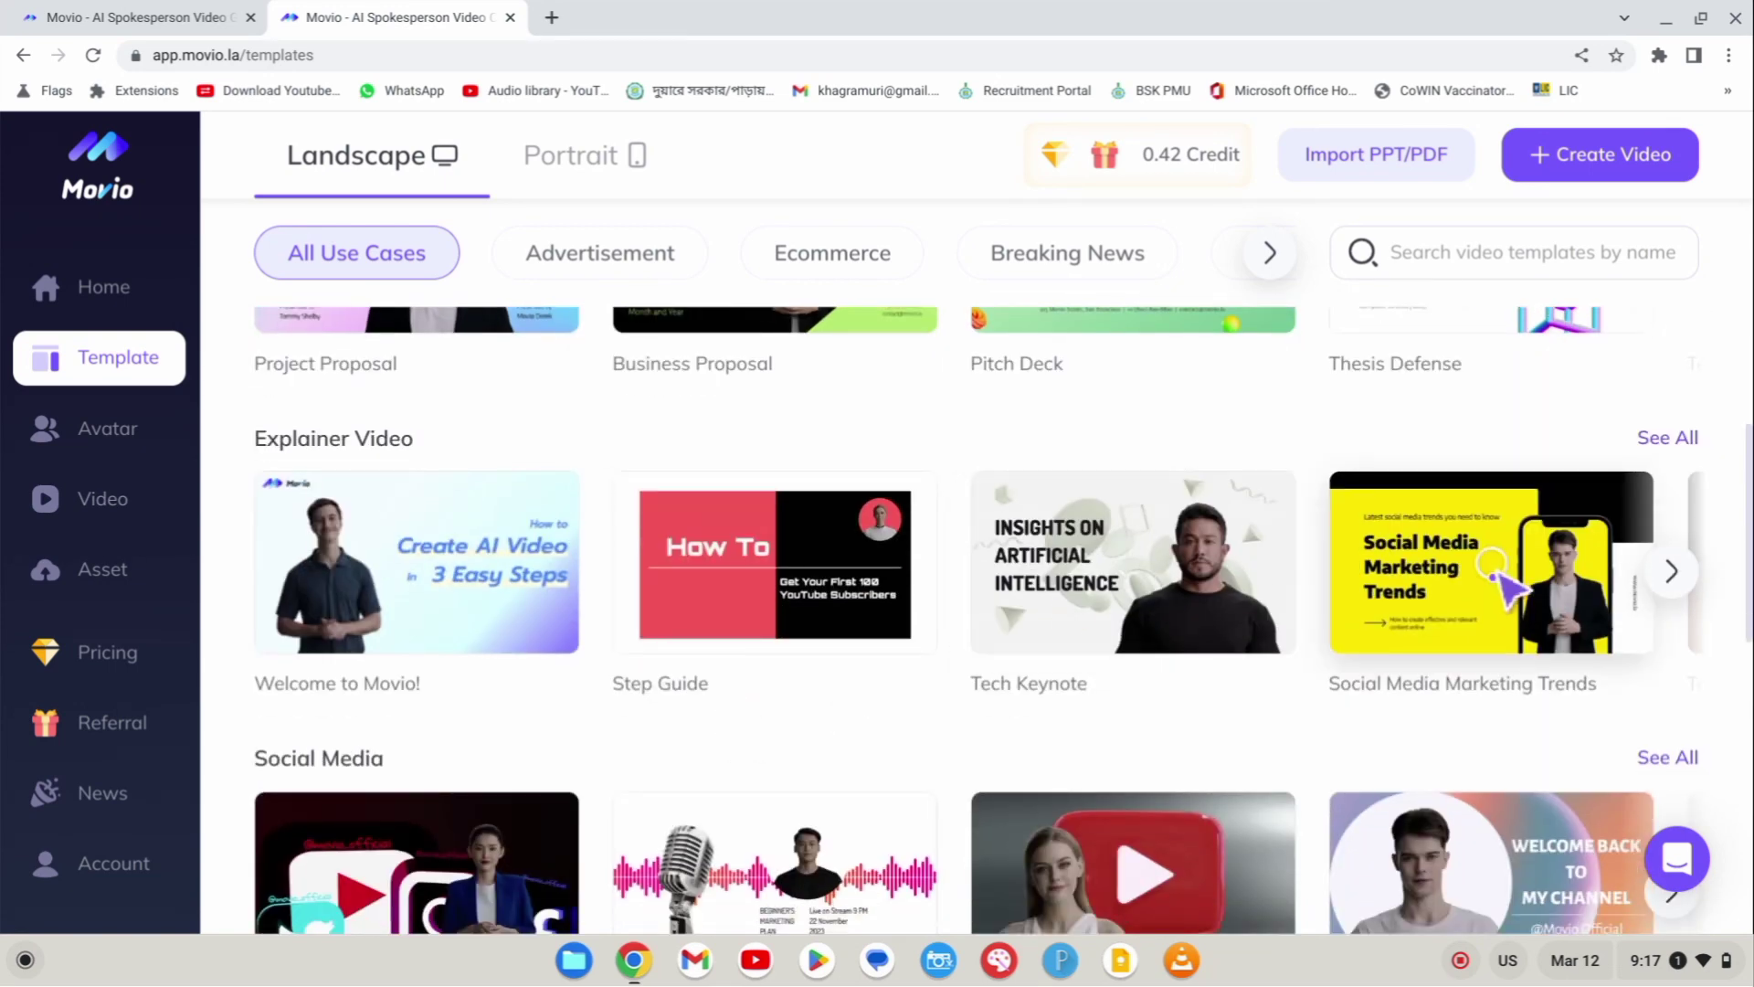
{"action": "scroll", "coordinate": [831, 701], "scroll_direction": "down", "scroll_amount": 1}
{"action": "scroll", "coordinate": [1259, 749], "scroll_direction": "down", "scroll_amount": 1}
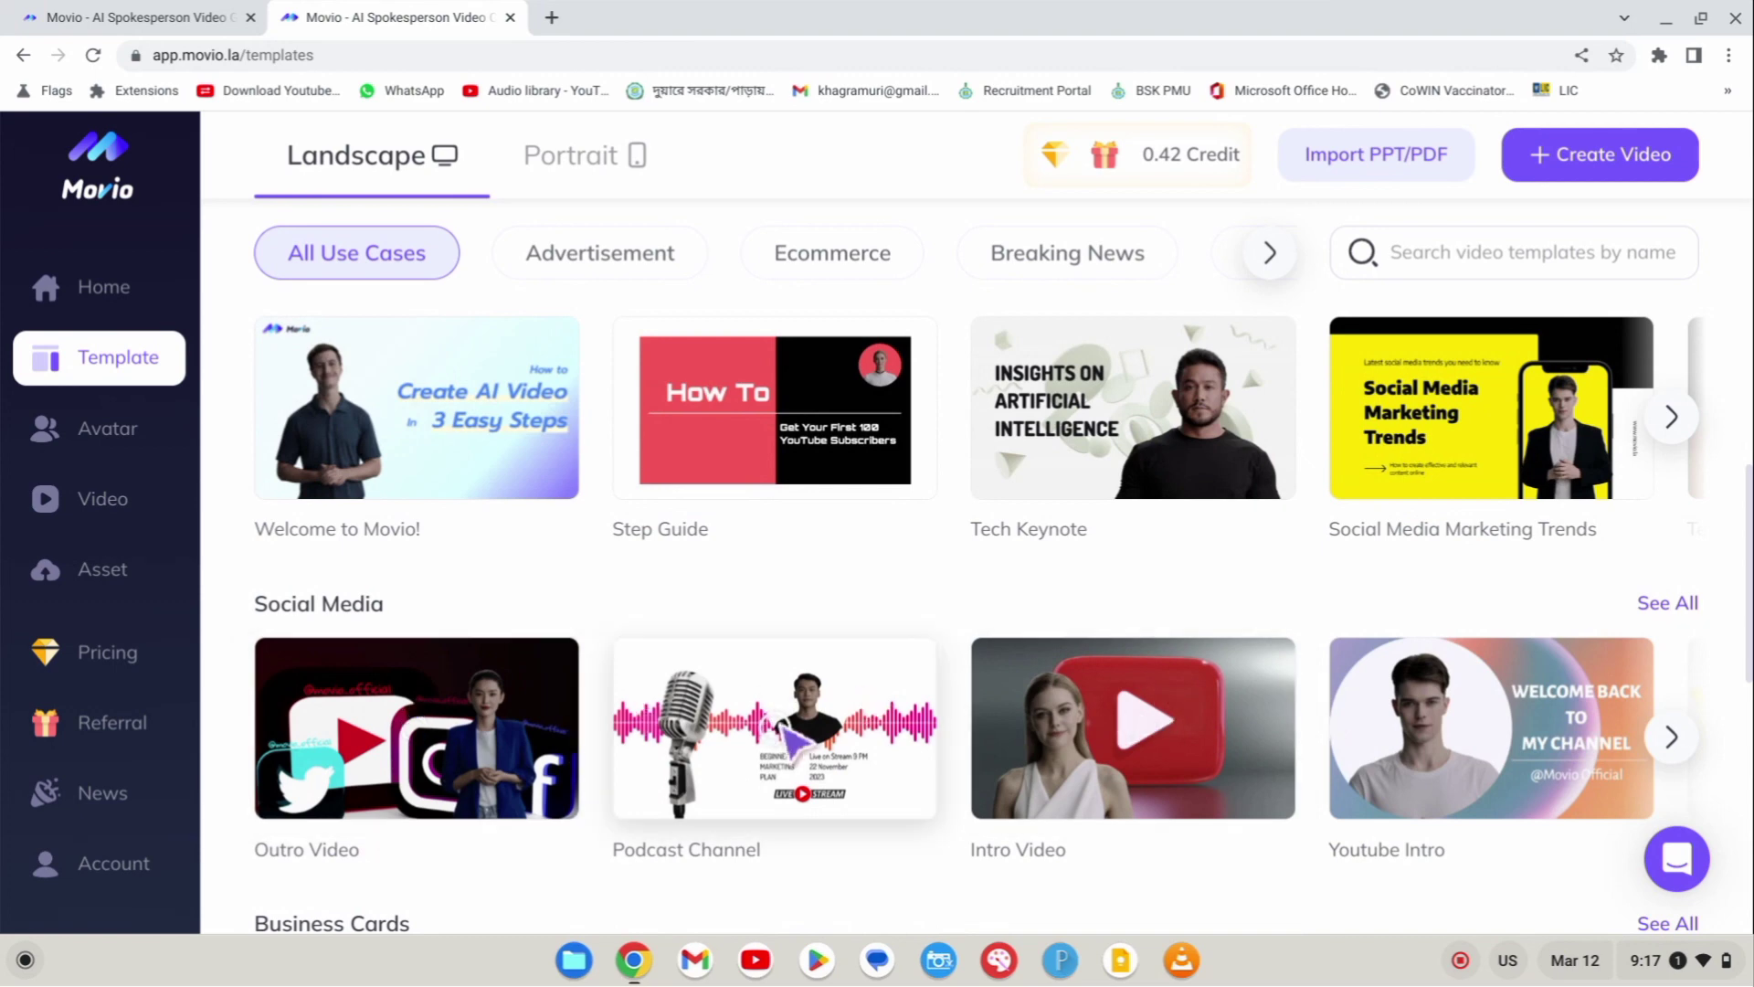
{"action": "scroll", "coordinate": [1457, 728], "scroll_direction": "down", "scroll_amount": 5}
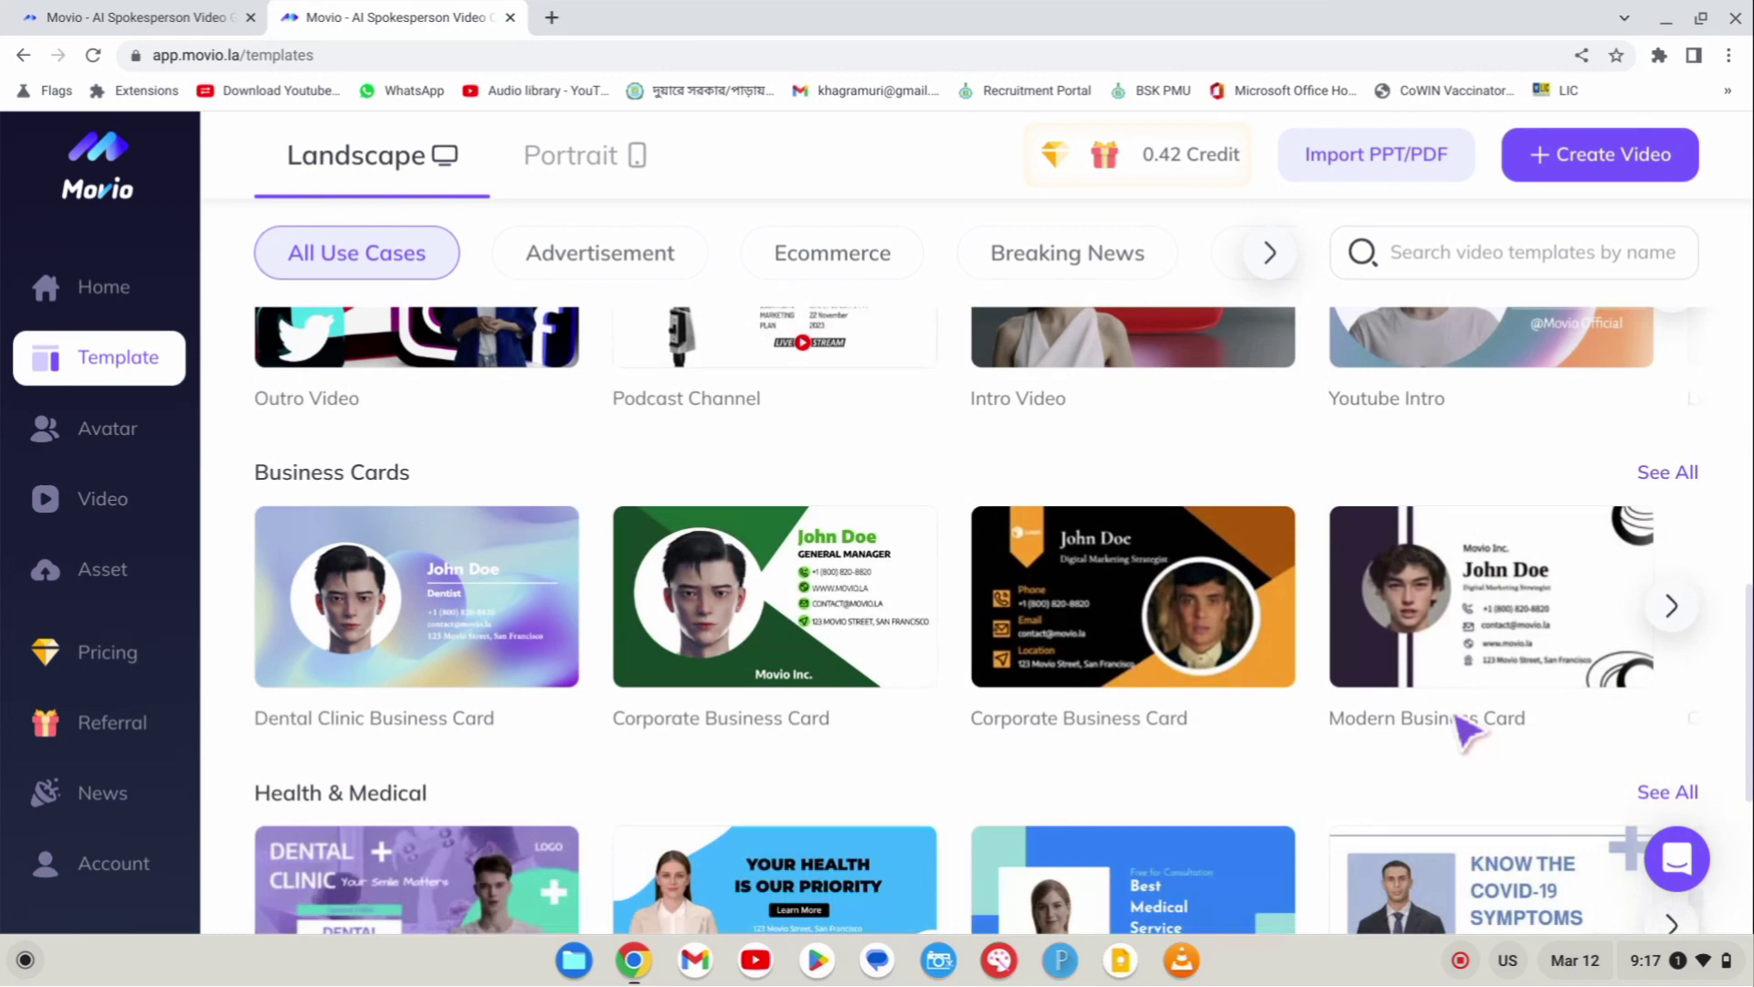
{"action": "scroll", "coordinate": [1467, 731], "scroll_direction": "down", "scroll_amount": 3}
{"action": "scroll", "coordinate": [1466, 728], "scroll_direction": "up", "scroll_amount": 4}
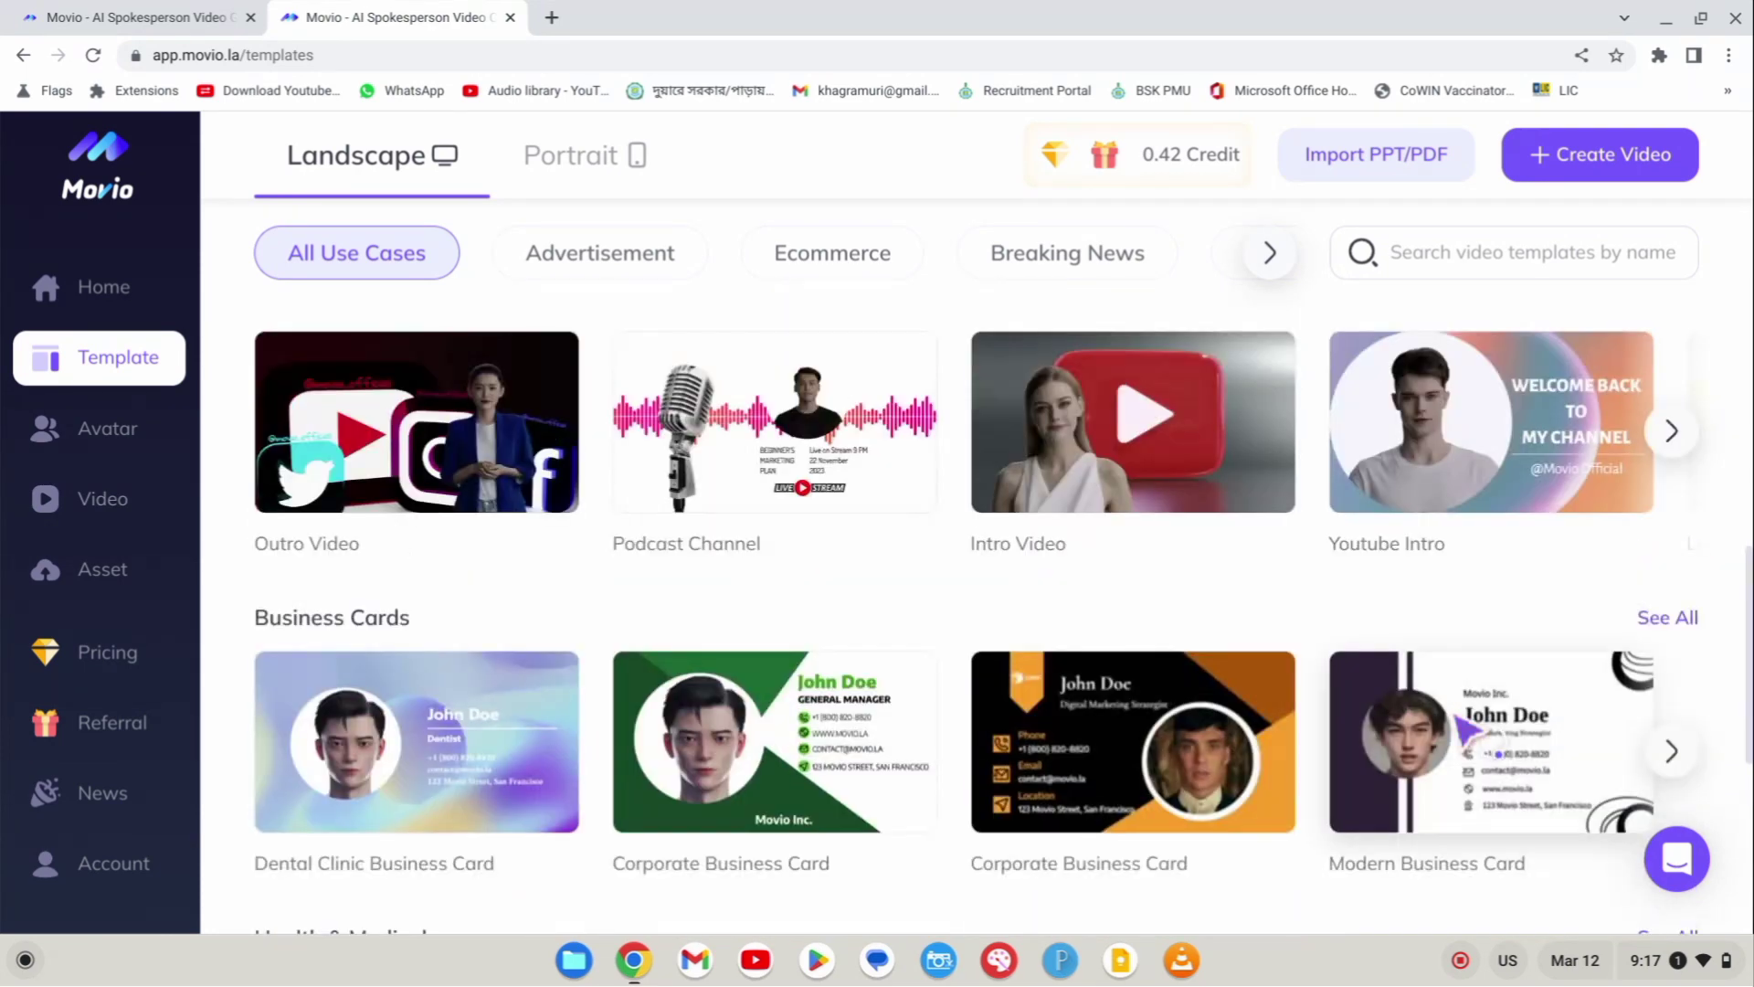
{"action": "scroll", "coordinate": [1466, 728], "scroll_direction": "up", "scroll_amount": 1}
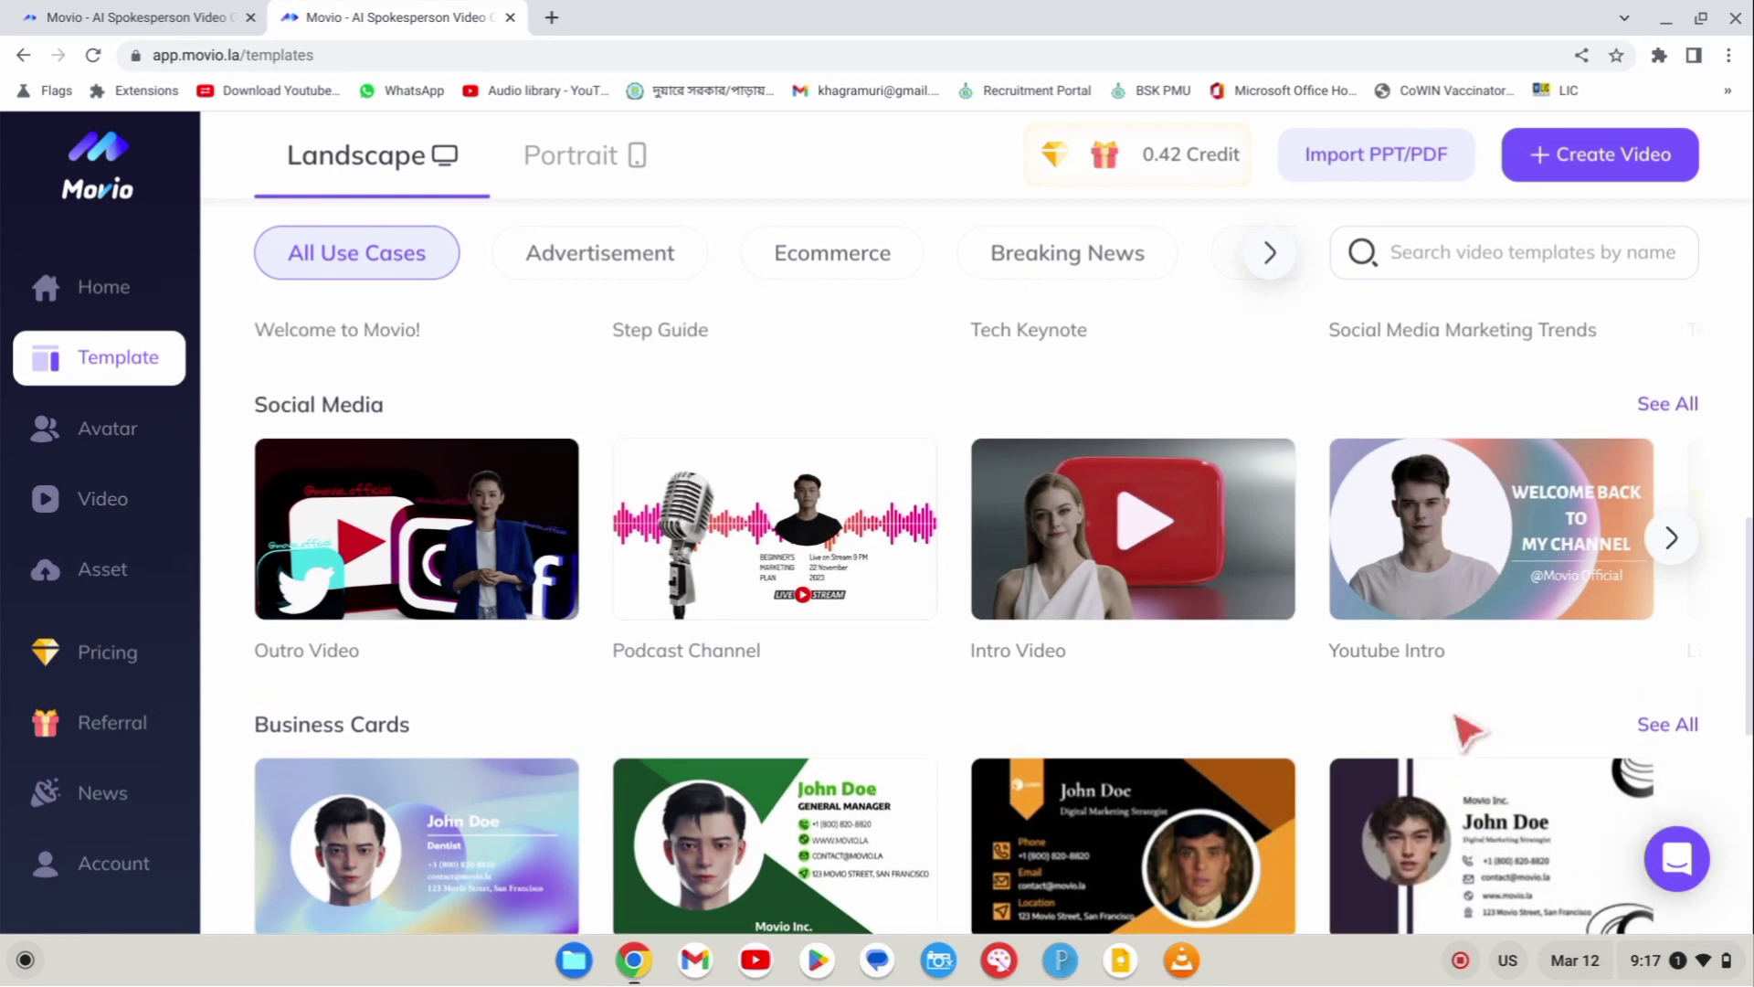
Preview the Youtube Intro template from the Social Media category and start a new video with it.
{"action": "left_click", "coordinate": [1538, 501]}
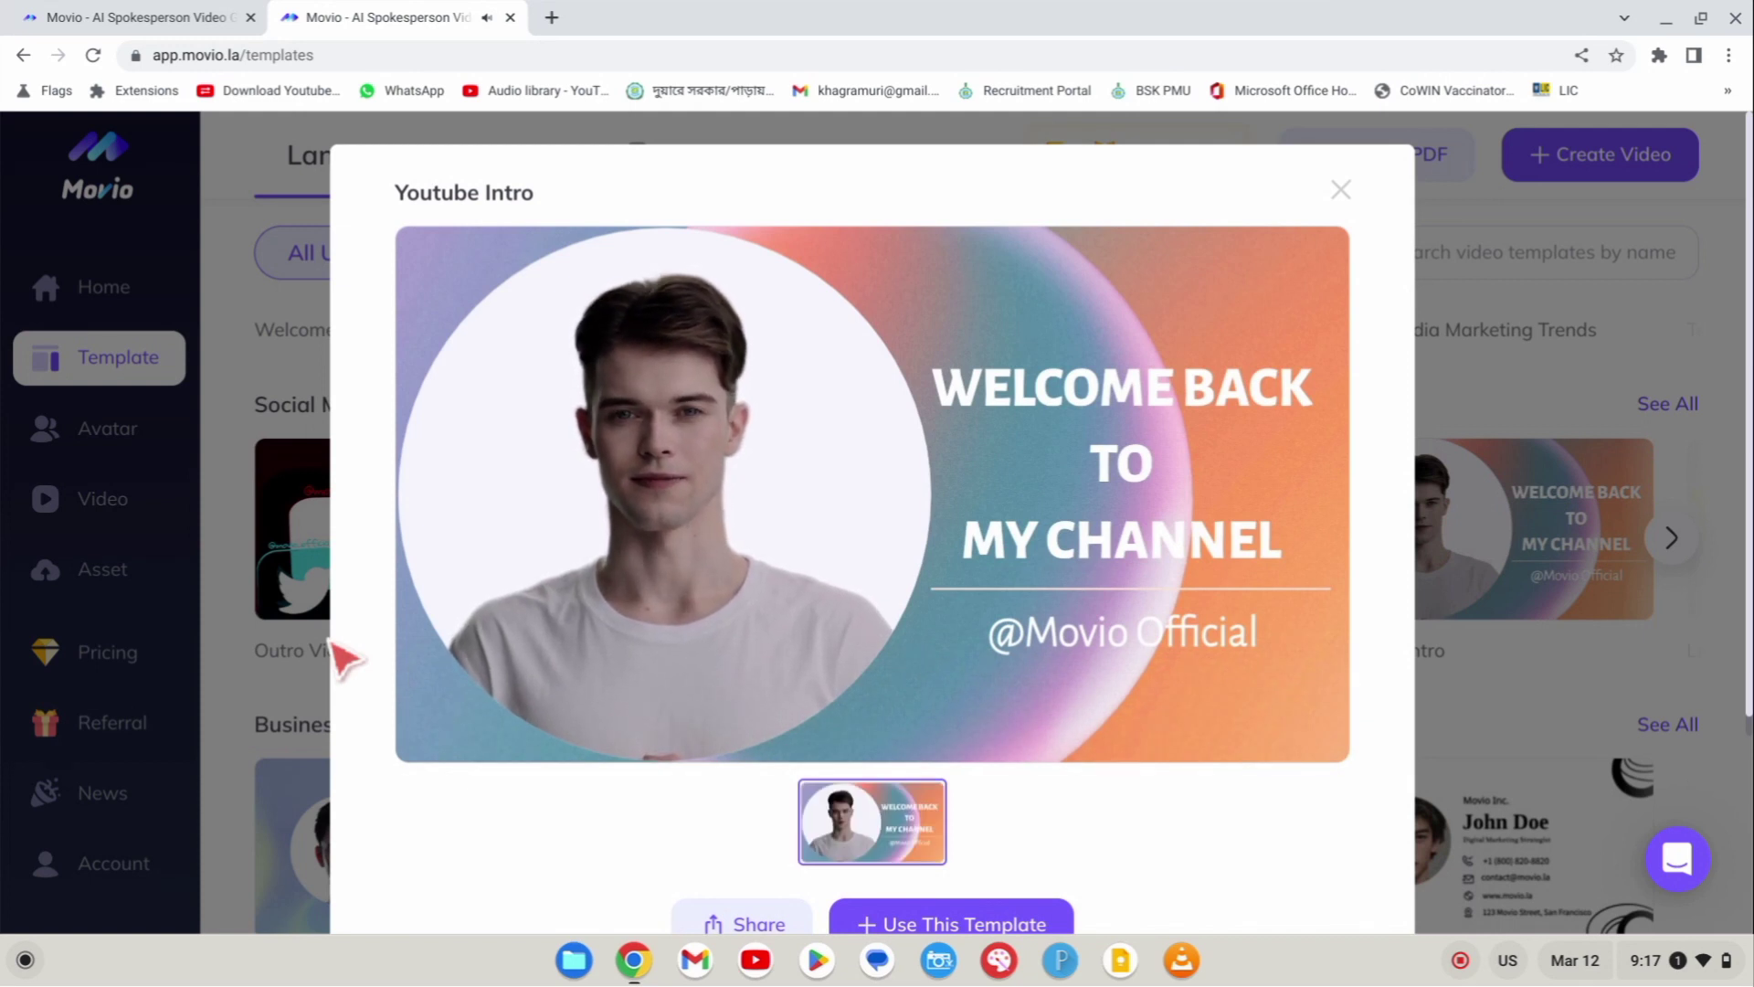
{"action": "scroll", "coordinate": [904, 741], "scroll_direction": "down", "scroll_amount": 1}
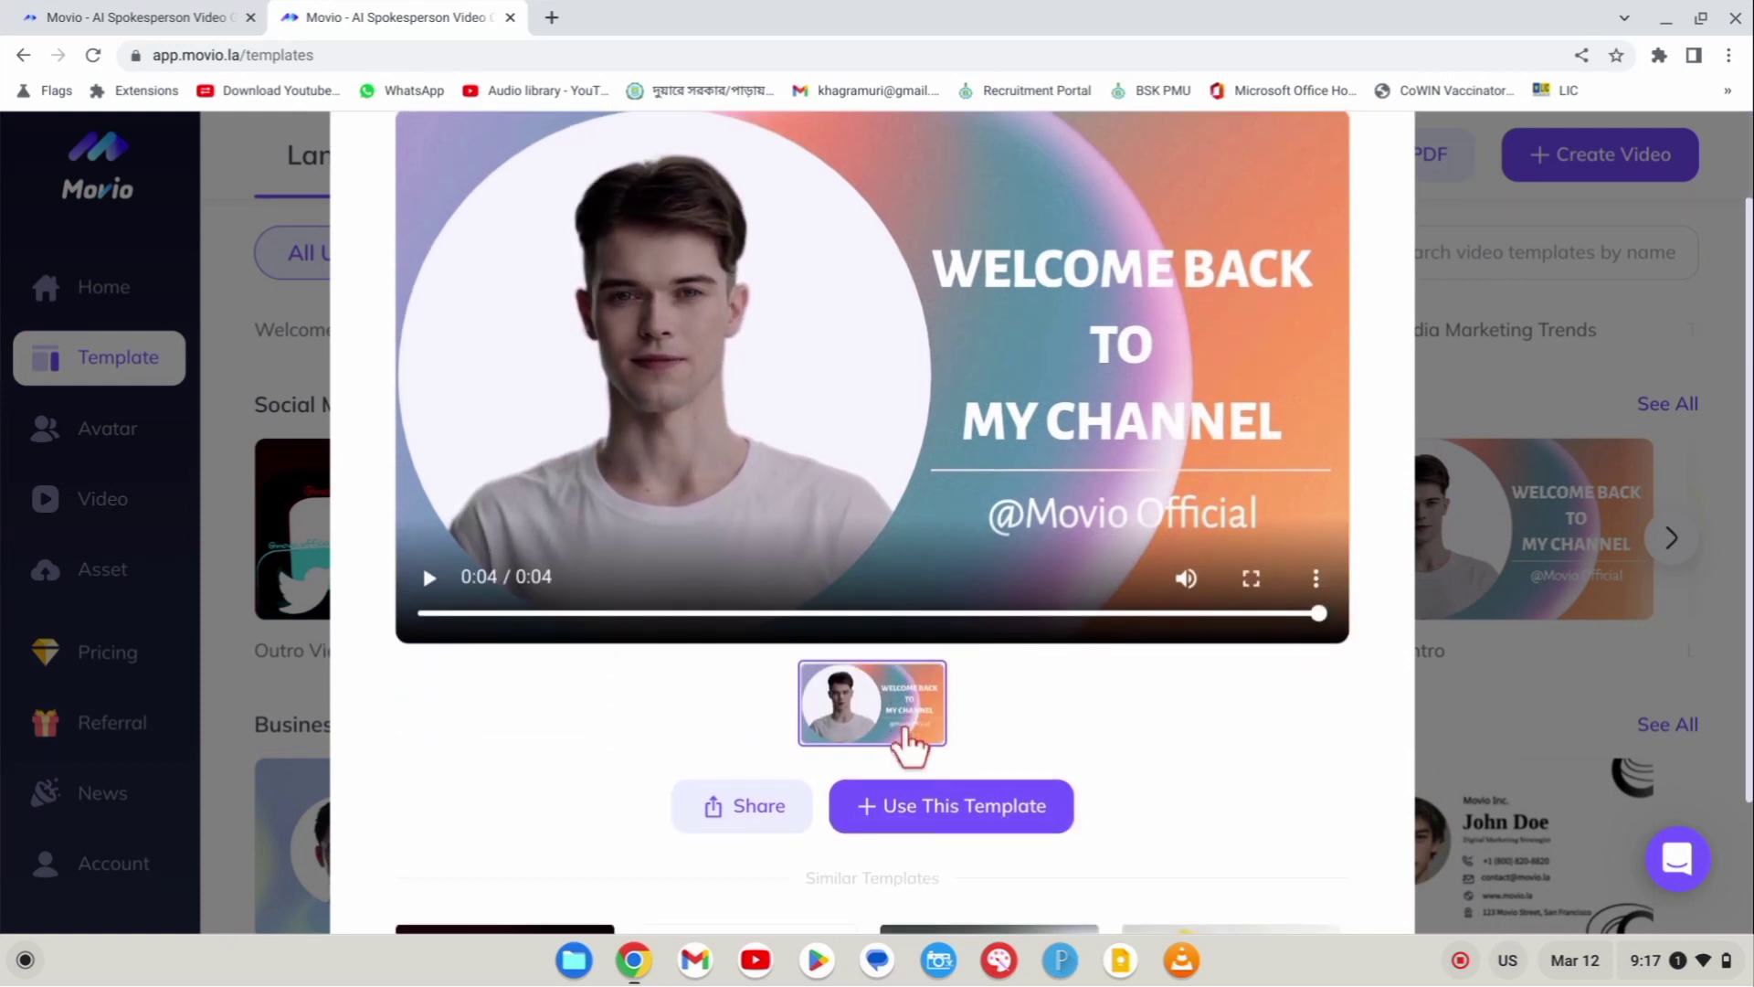
{"action": "left_click", "coordinate": [955, 808]}
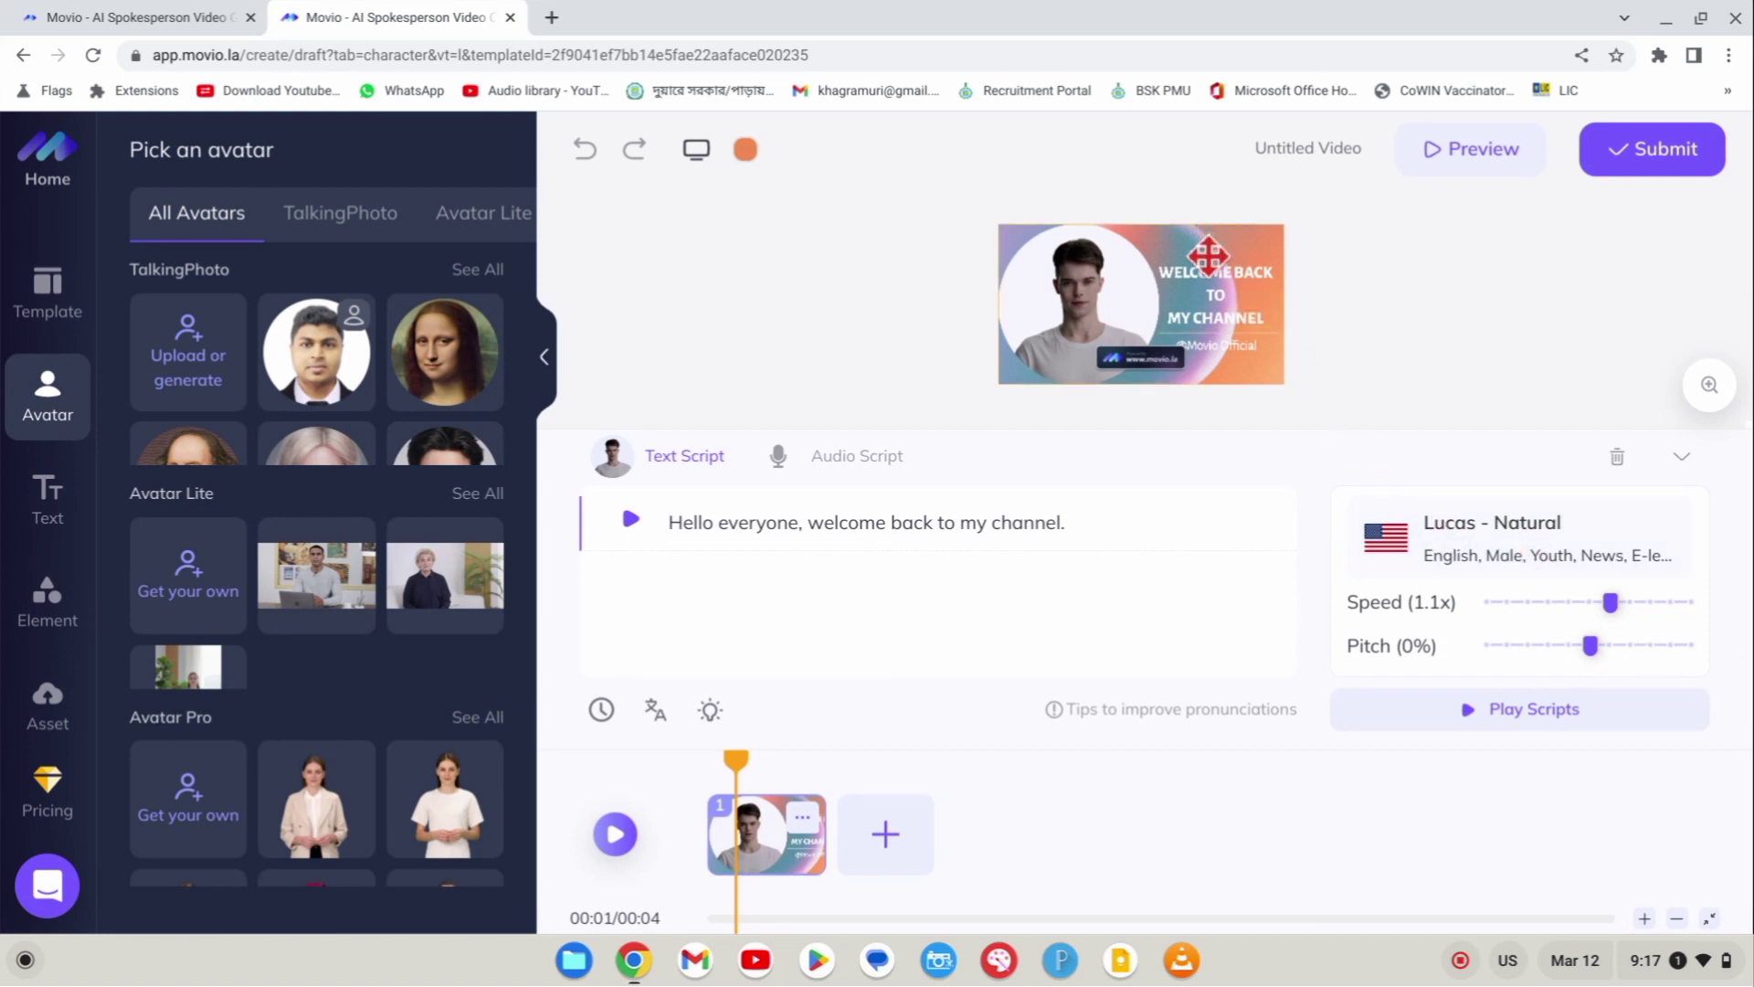
Inspect the template's heading, channel name text and avatar, and look through the available TalkingPhoto and Avatar Lite avatars.
{"action": "left_click", "coordinate": [1213, 282]}
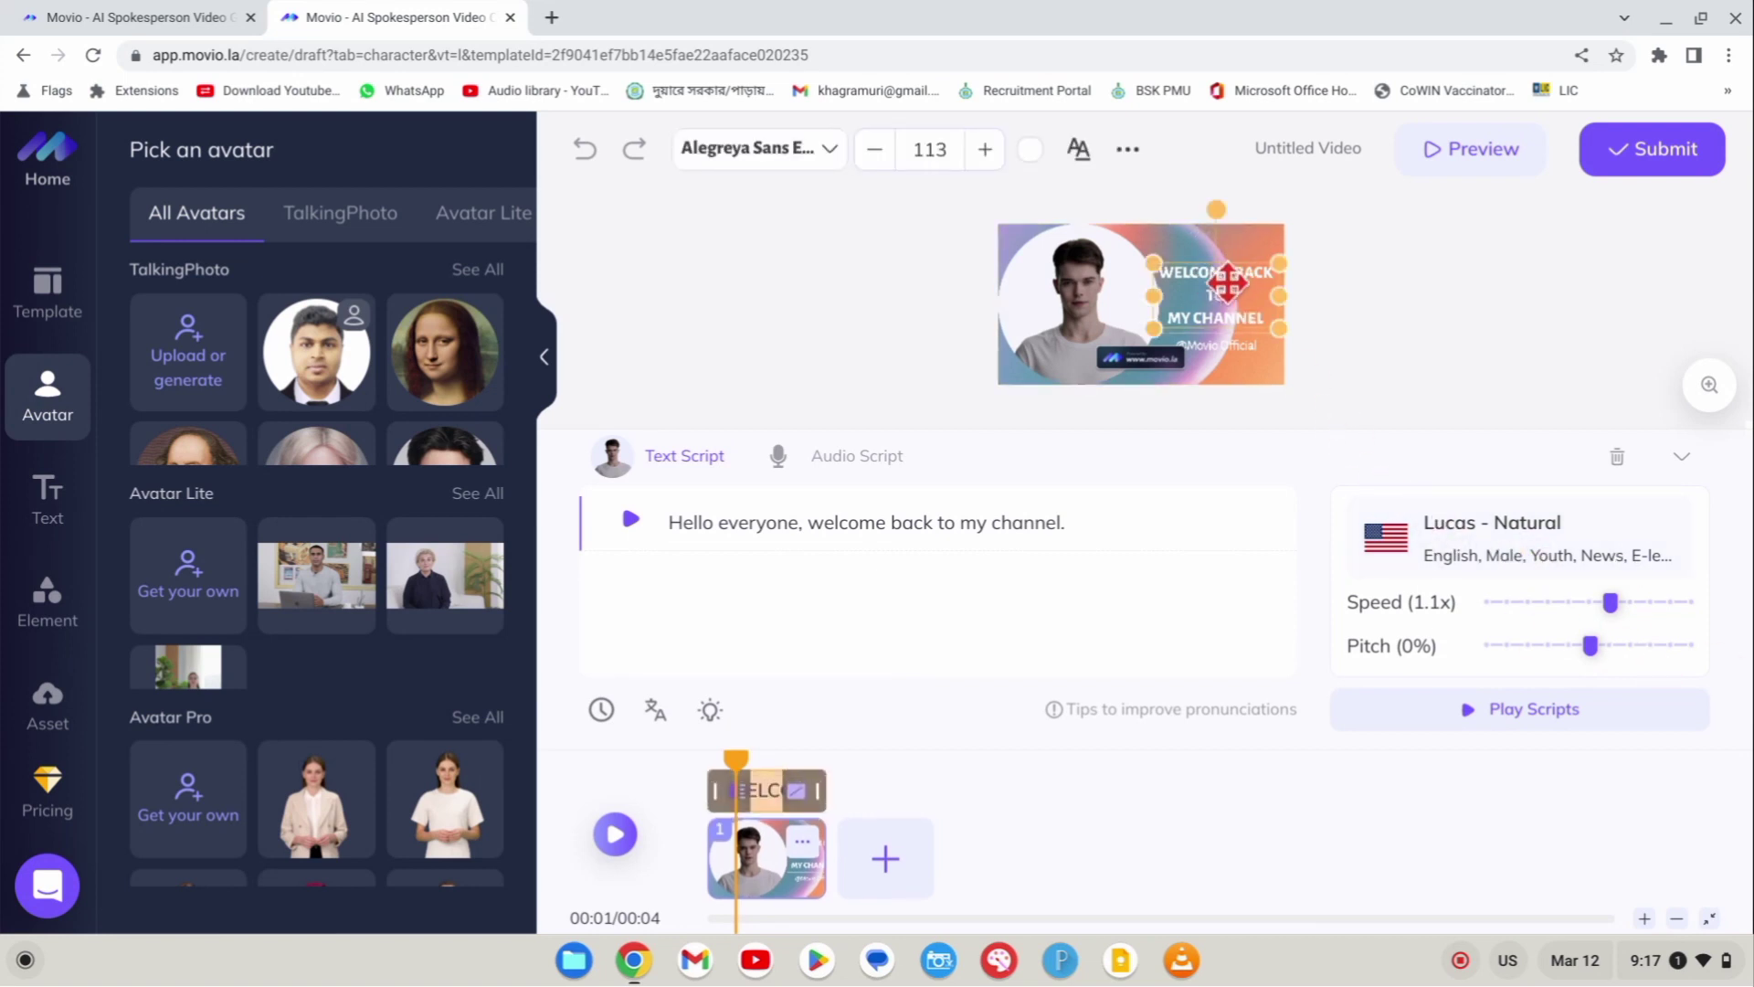
{"action": "left_click", "coordinate": [1226, 346]}
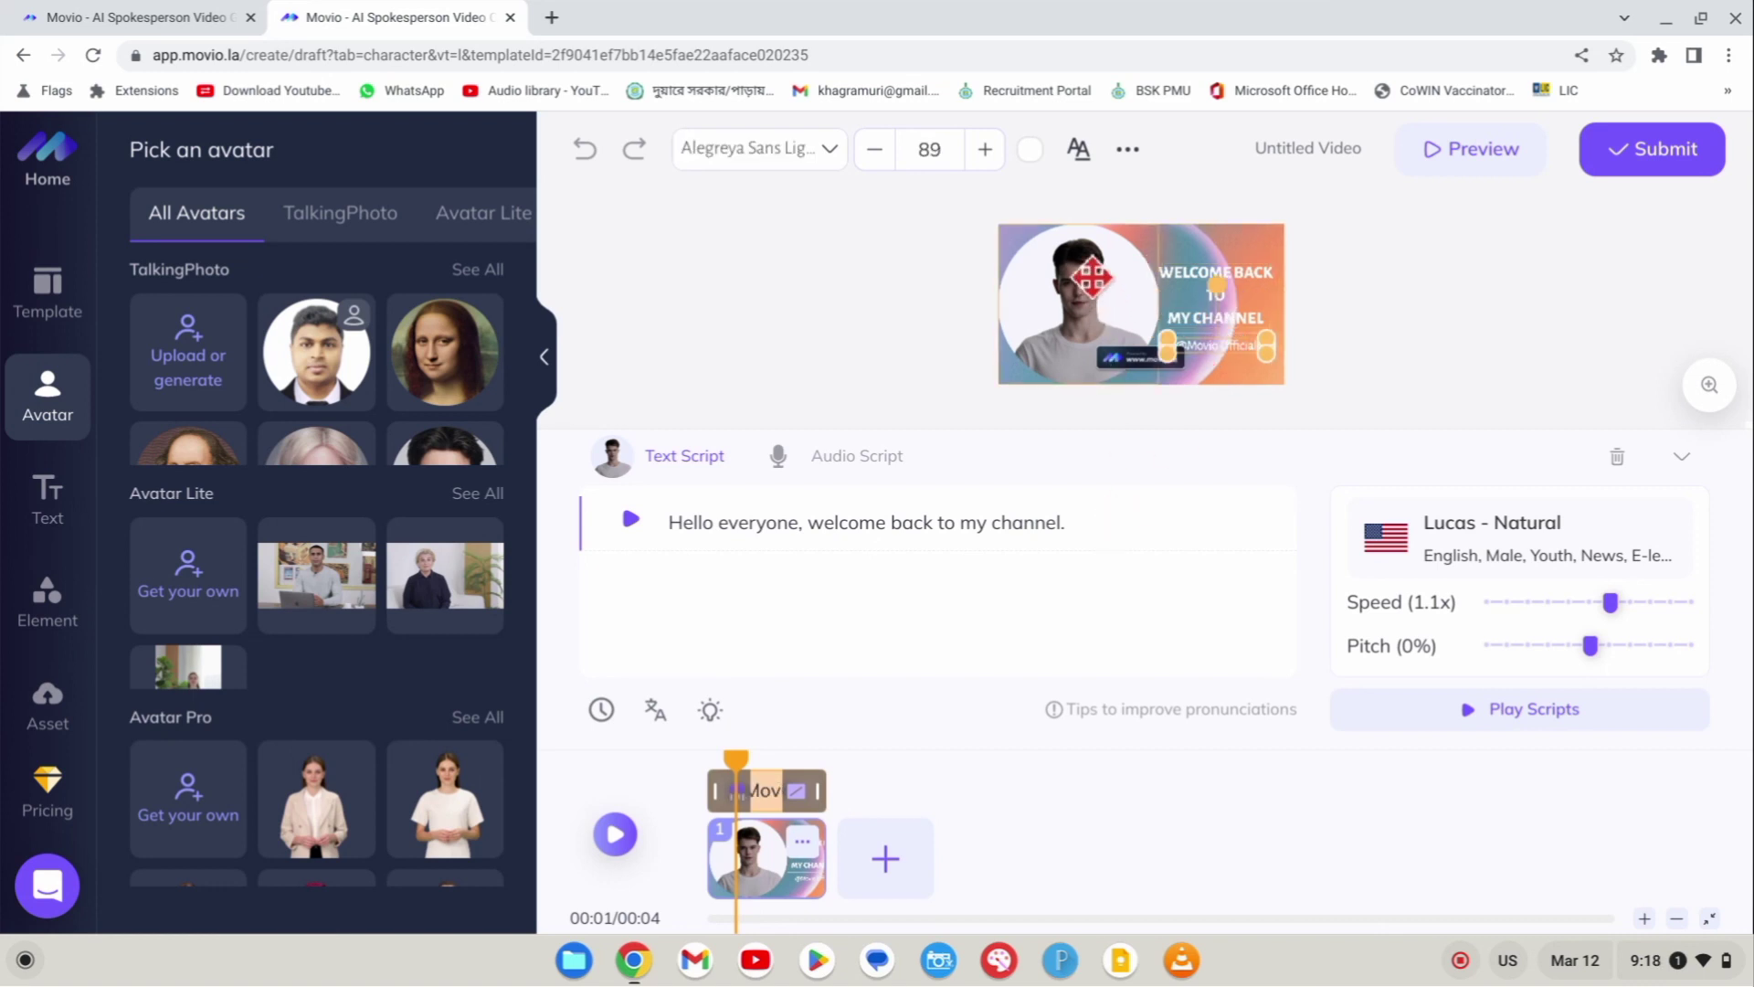
{"action": "left_click", "coordinate": [1092, 277]}
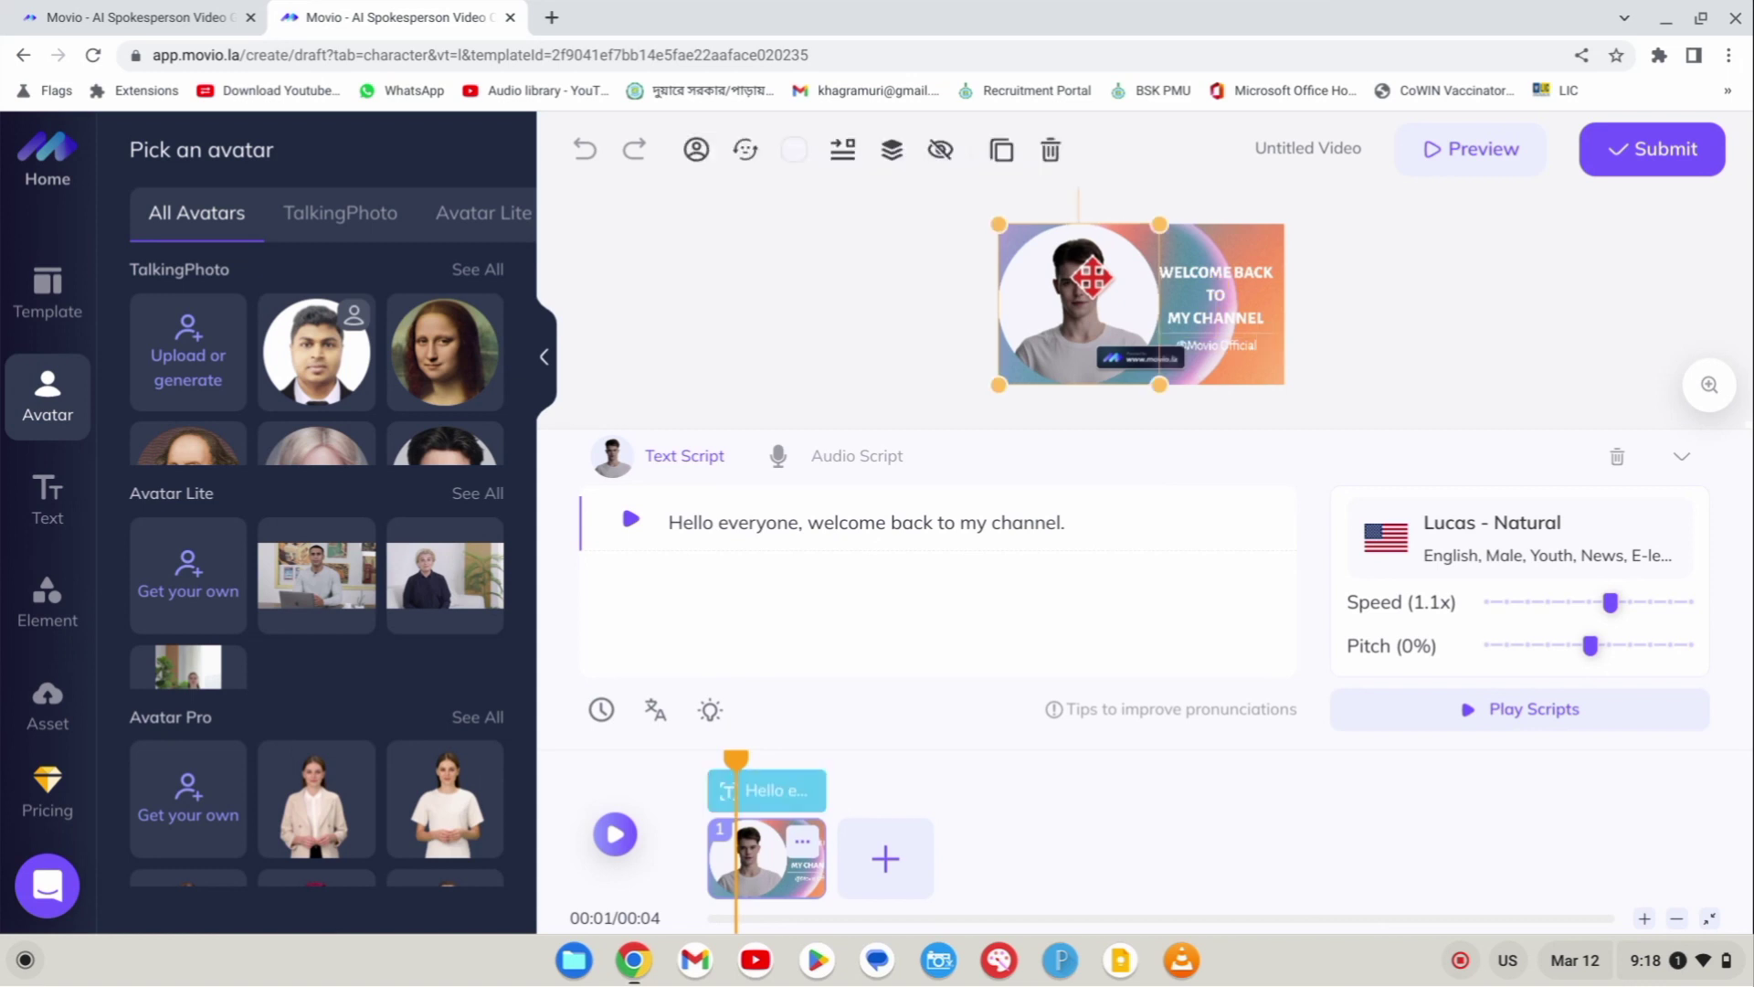
{"action": "scroll", "coordinate": [345, 360], "scroll_direction": "down", "scroll_amount": 1}
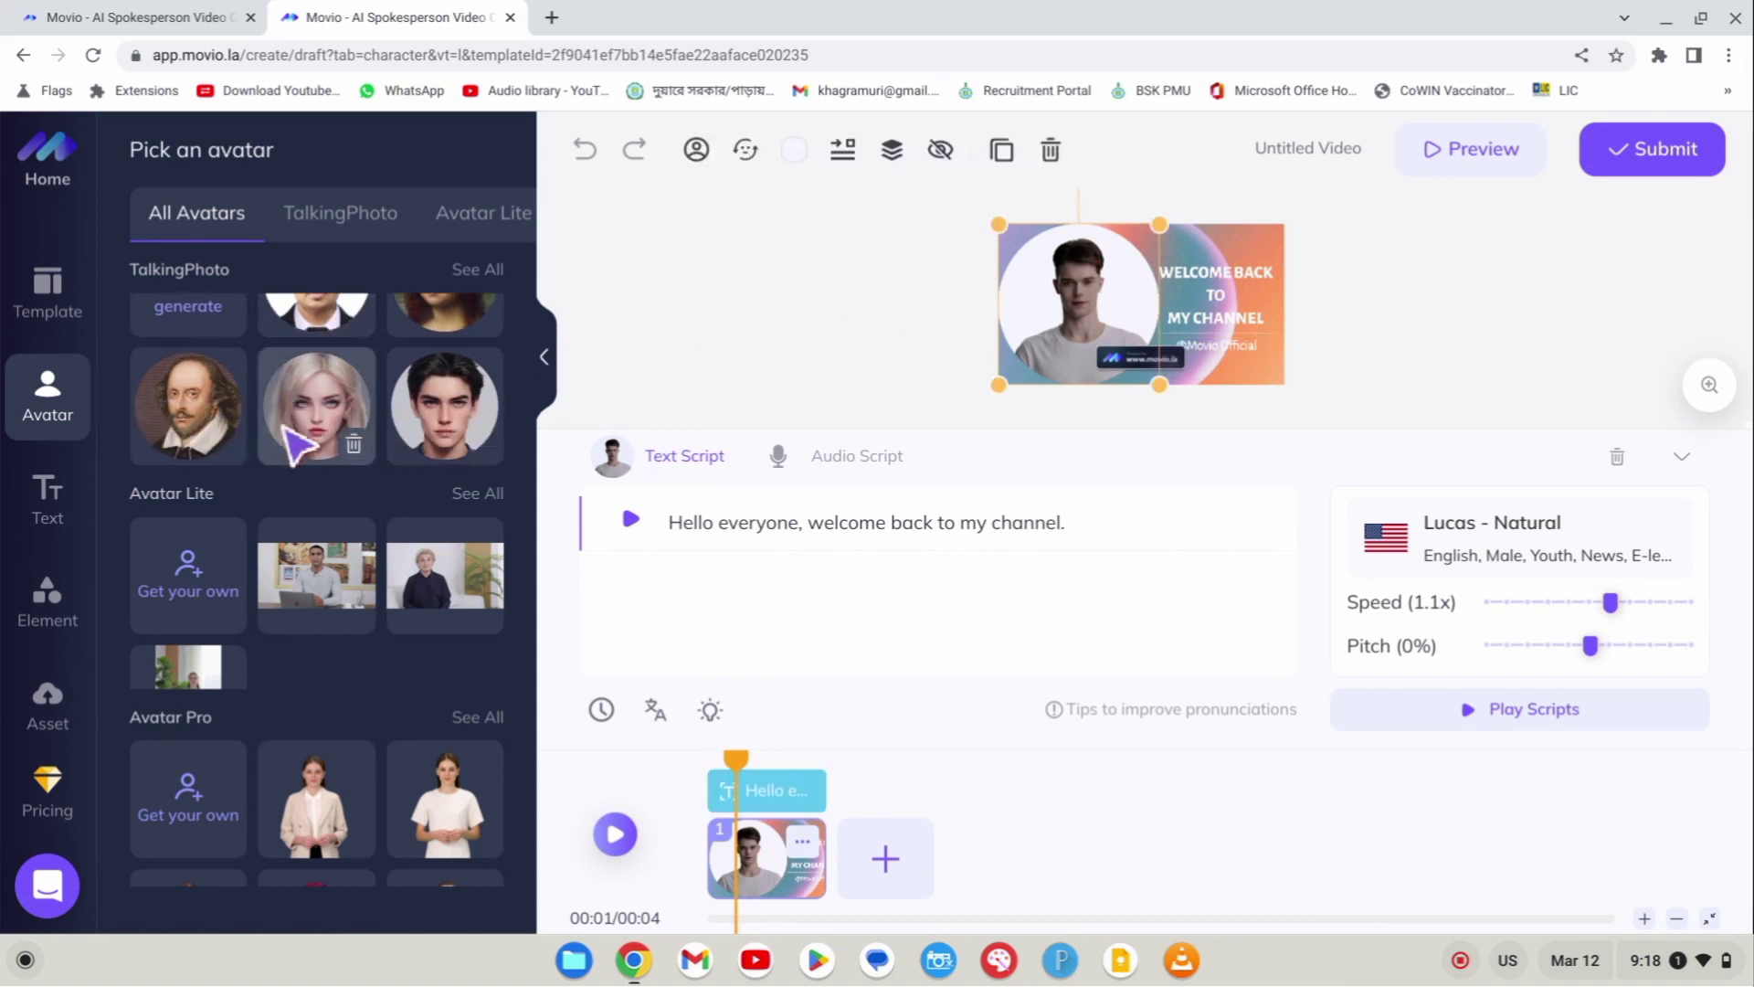
{"action": "scroll", "coordinate": [326, 656], "scroll_direction": "down", "scroll_amount": 1}
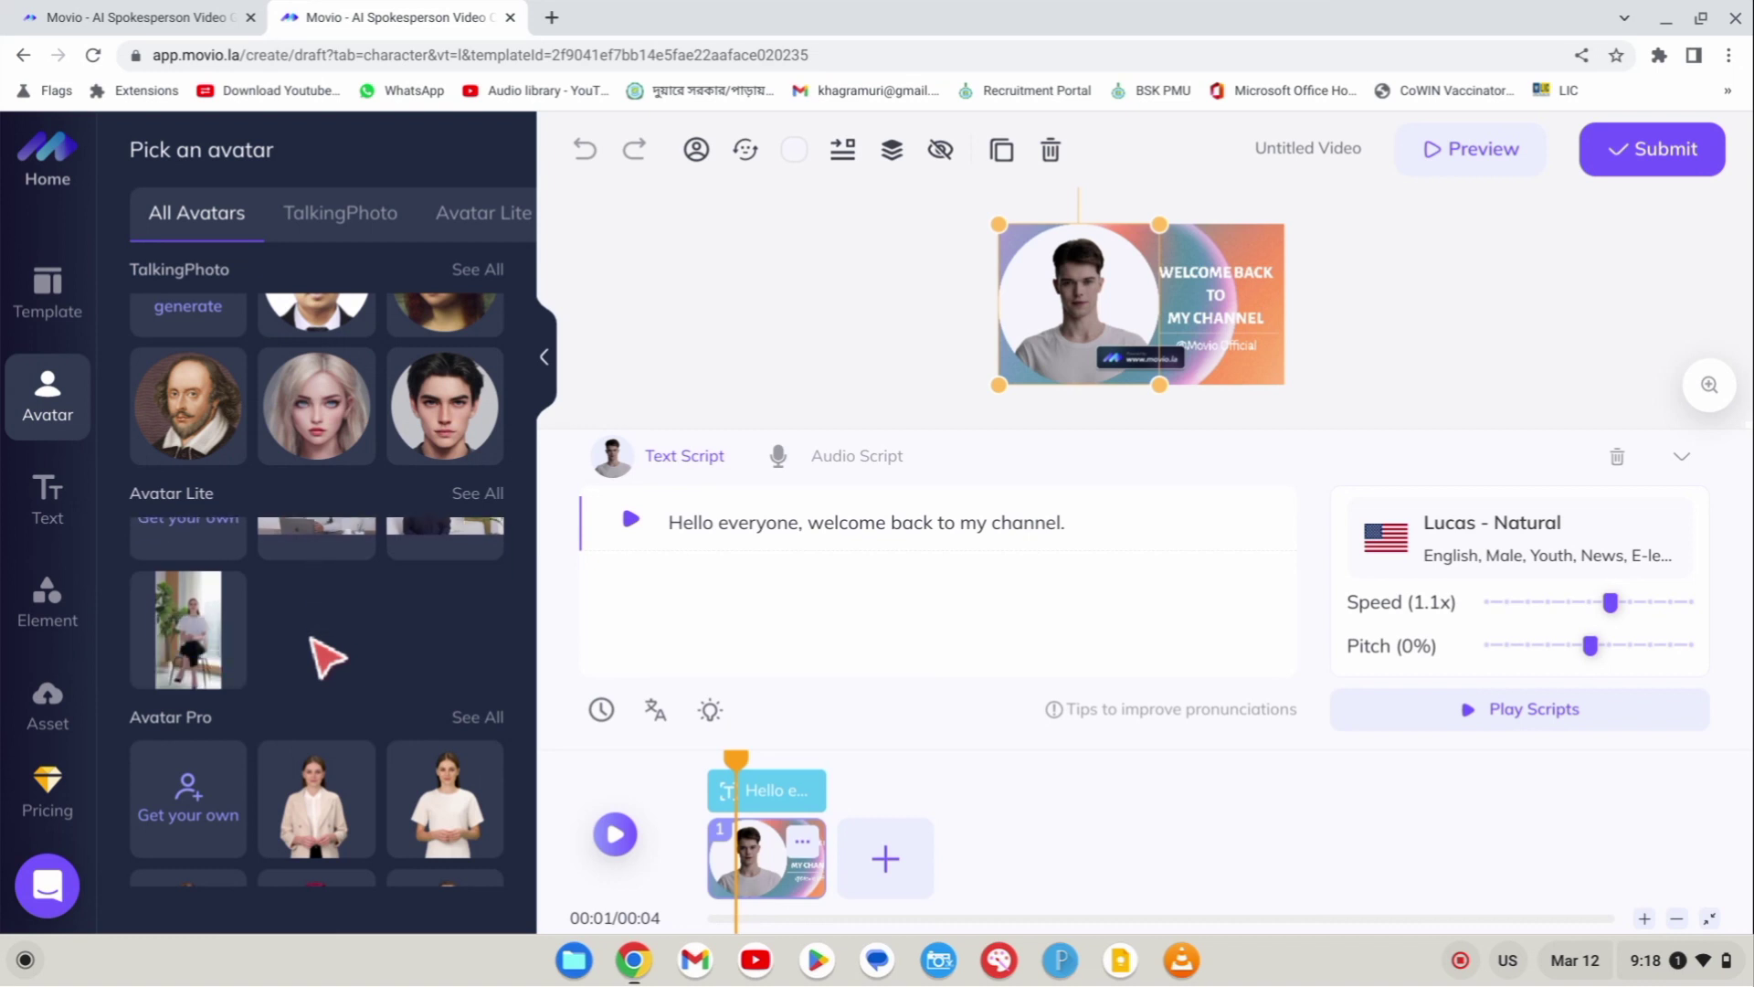
{"action": "scroll", "coordinate": [326, 656], "scroll_direction": "up", "scroll_amount": 1}
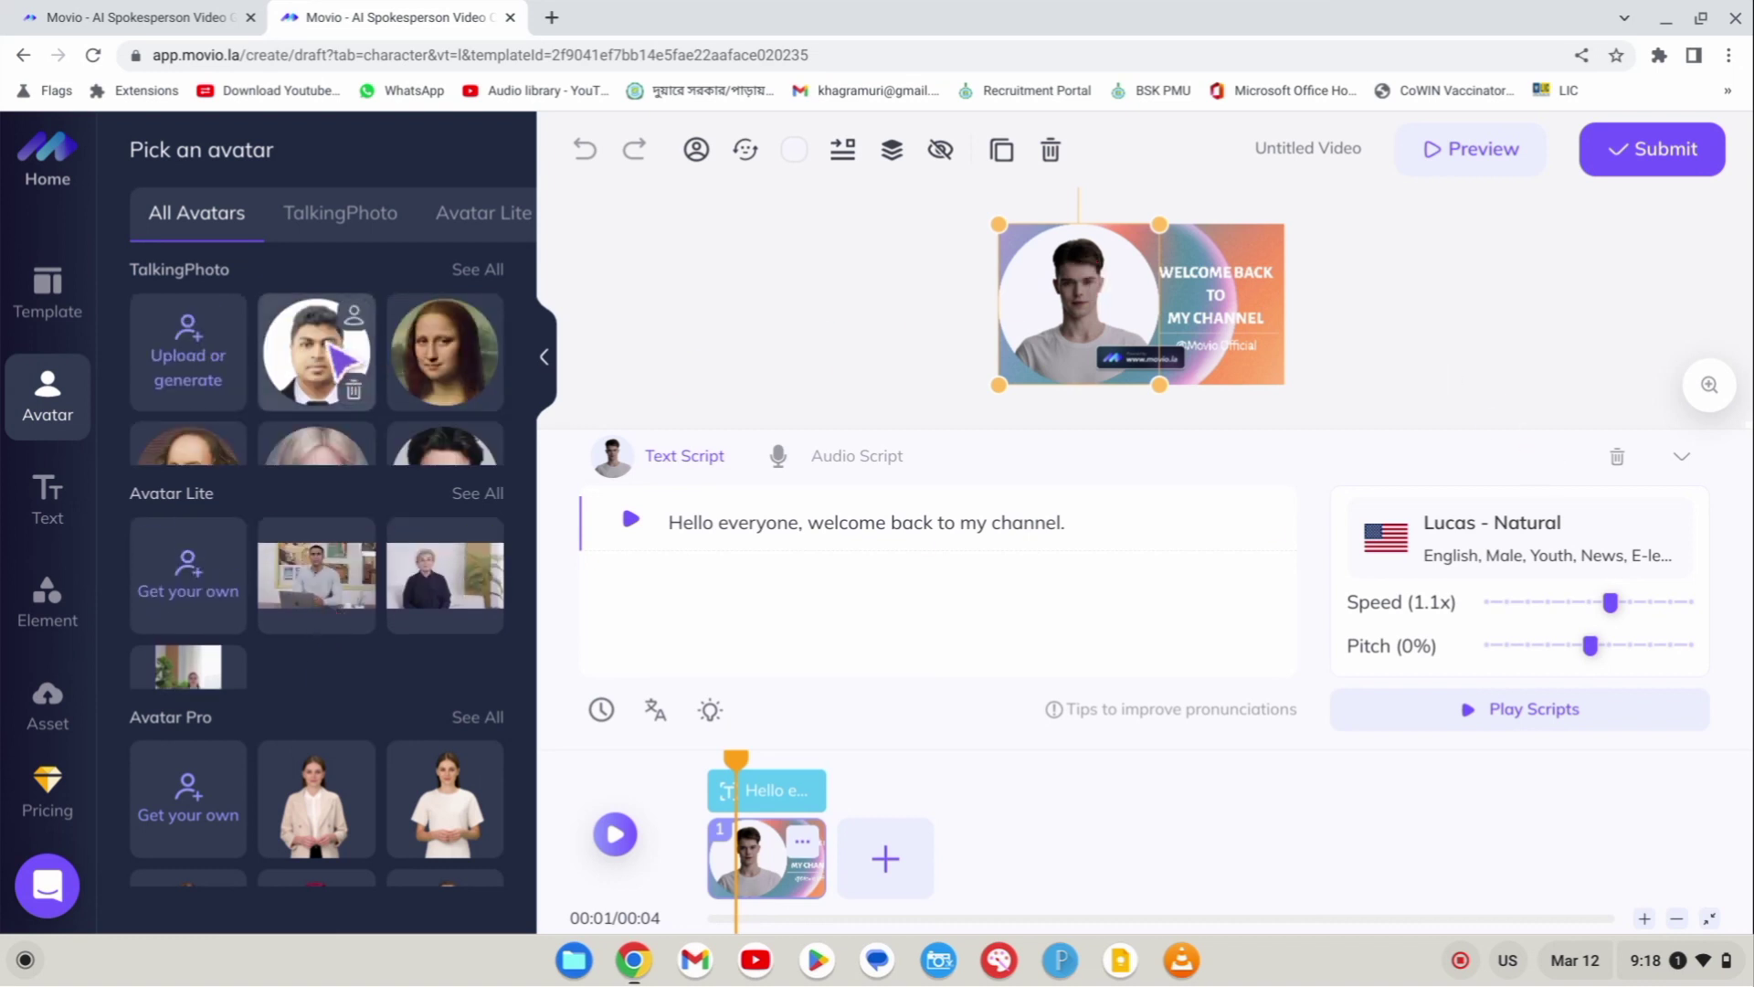
{"action": "scroll", "coordinate": [384, 411], "scroll_direction": "down", "scroll_amount": 1}
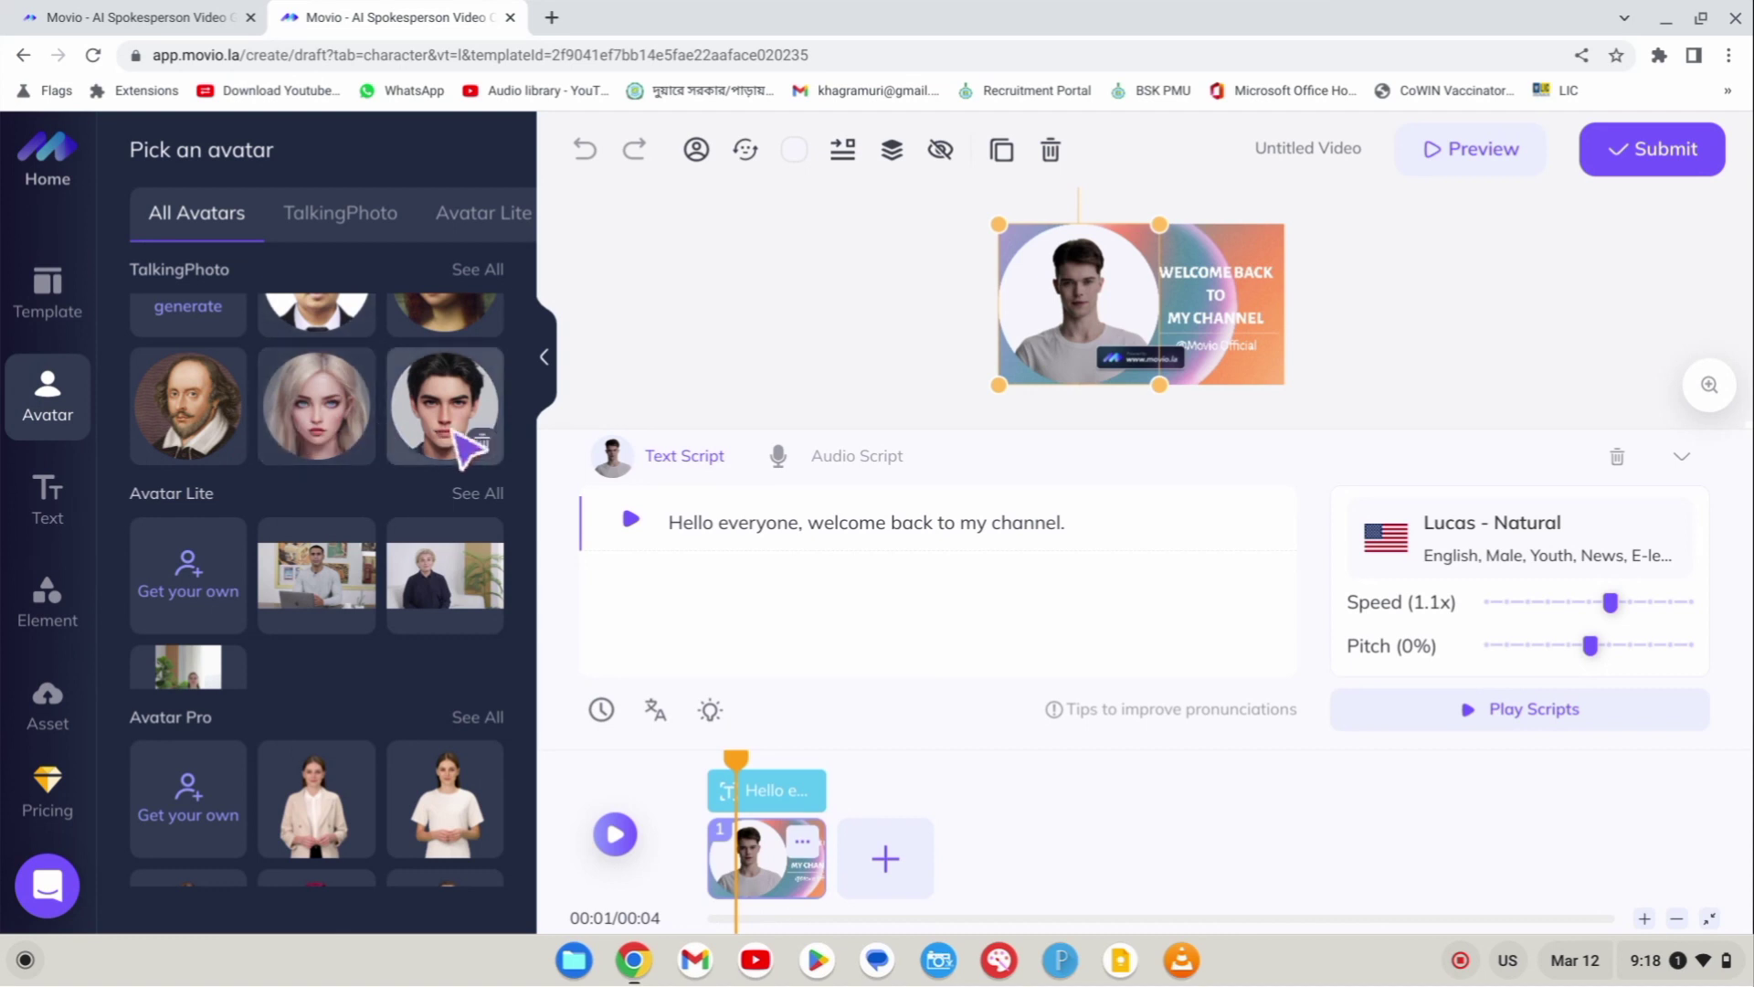
{"action": "scroll", "coordinate": [327, 656], "scroll_direction": "down", "scroll_amount": 1}
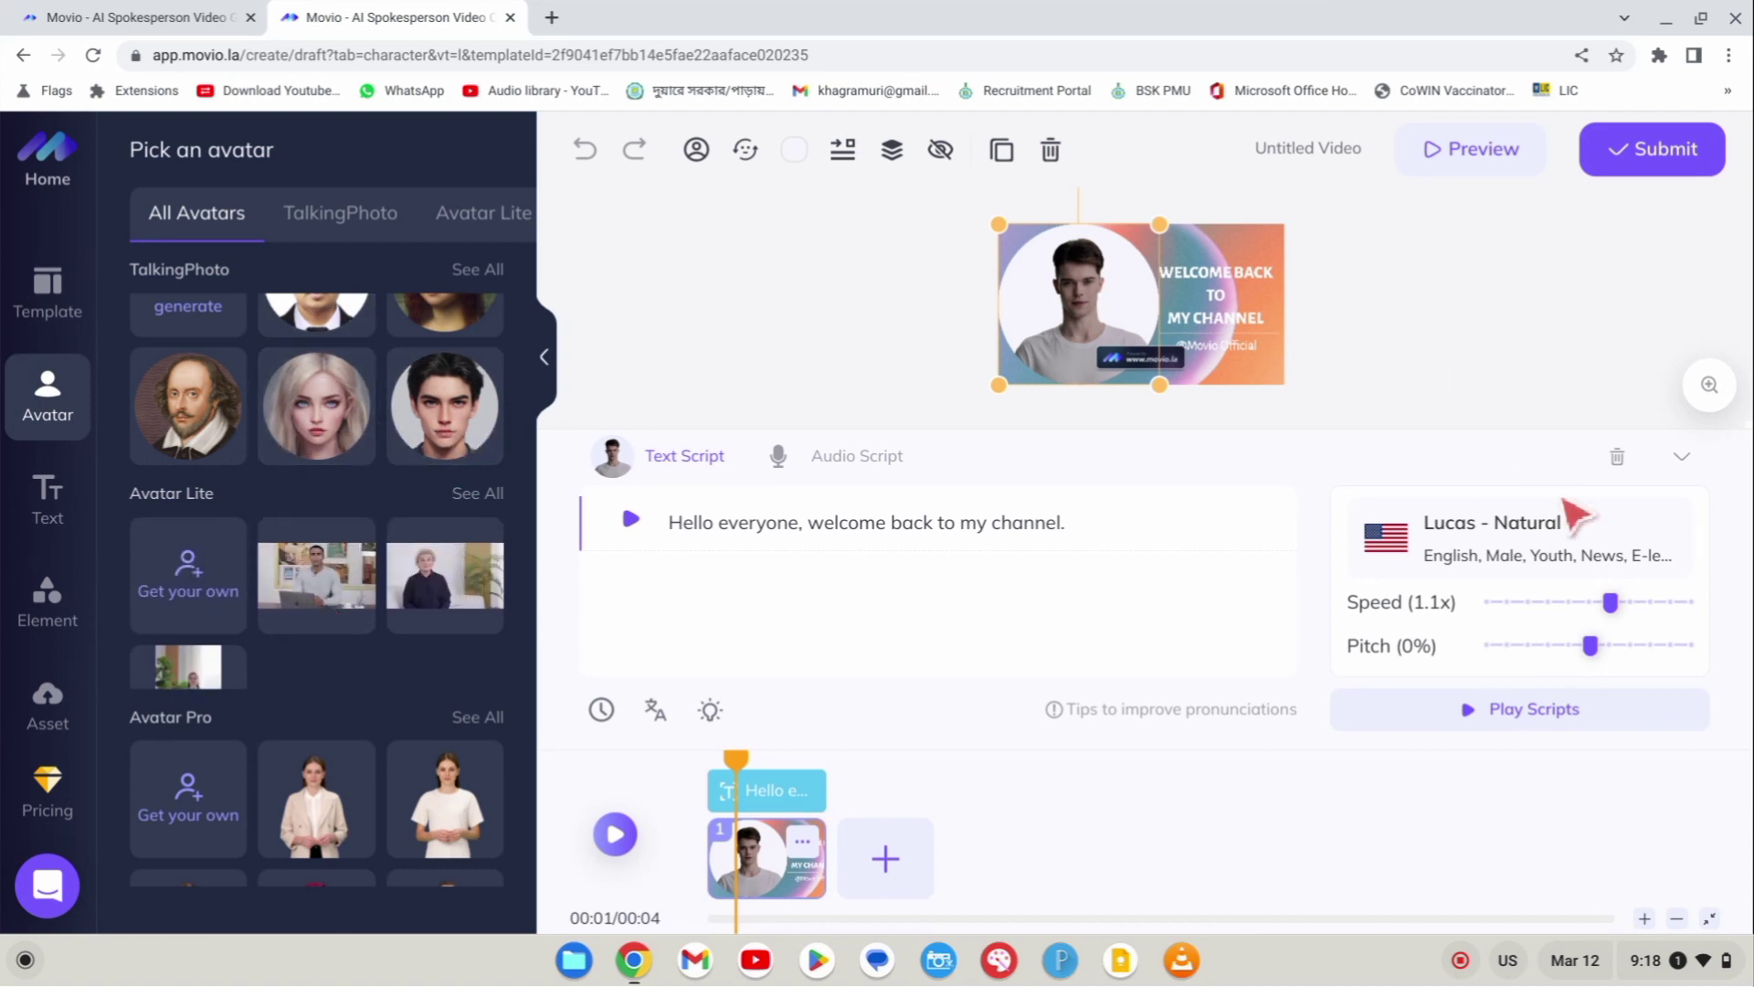
Open the voice selection for the script and filter the male voices by the Bangla language, leaving no age filter set.
{"action": "left_click", "coordinate": [1547, 560]}
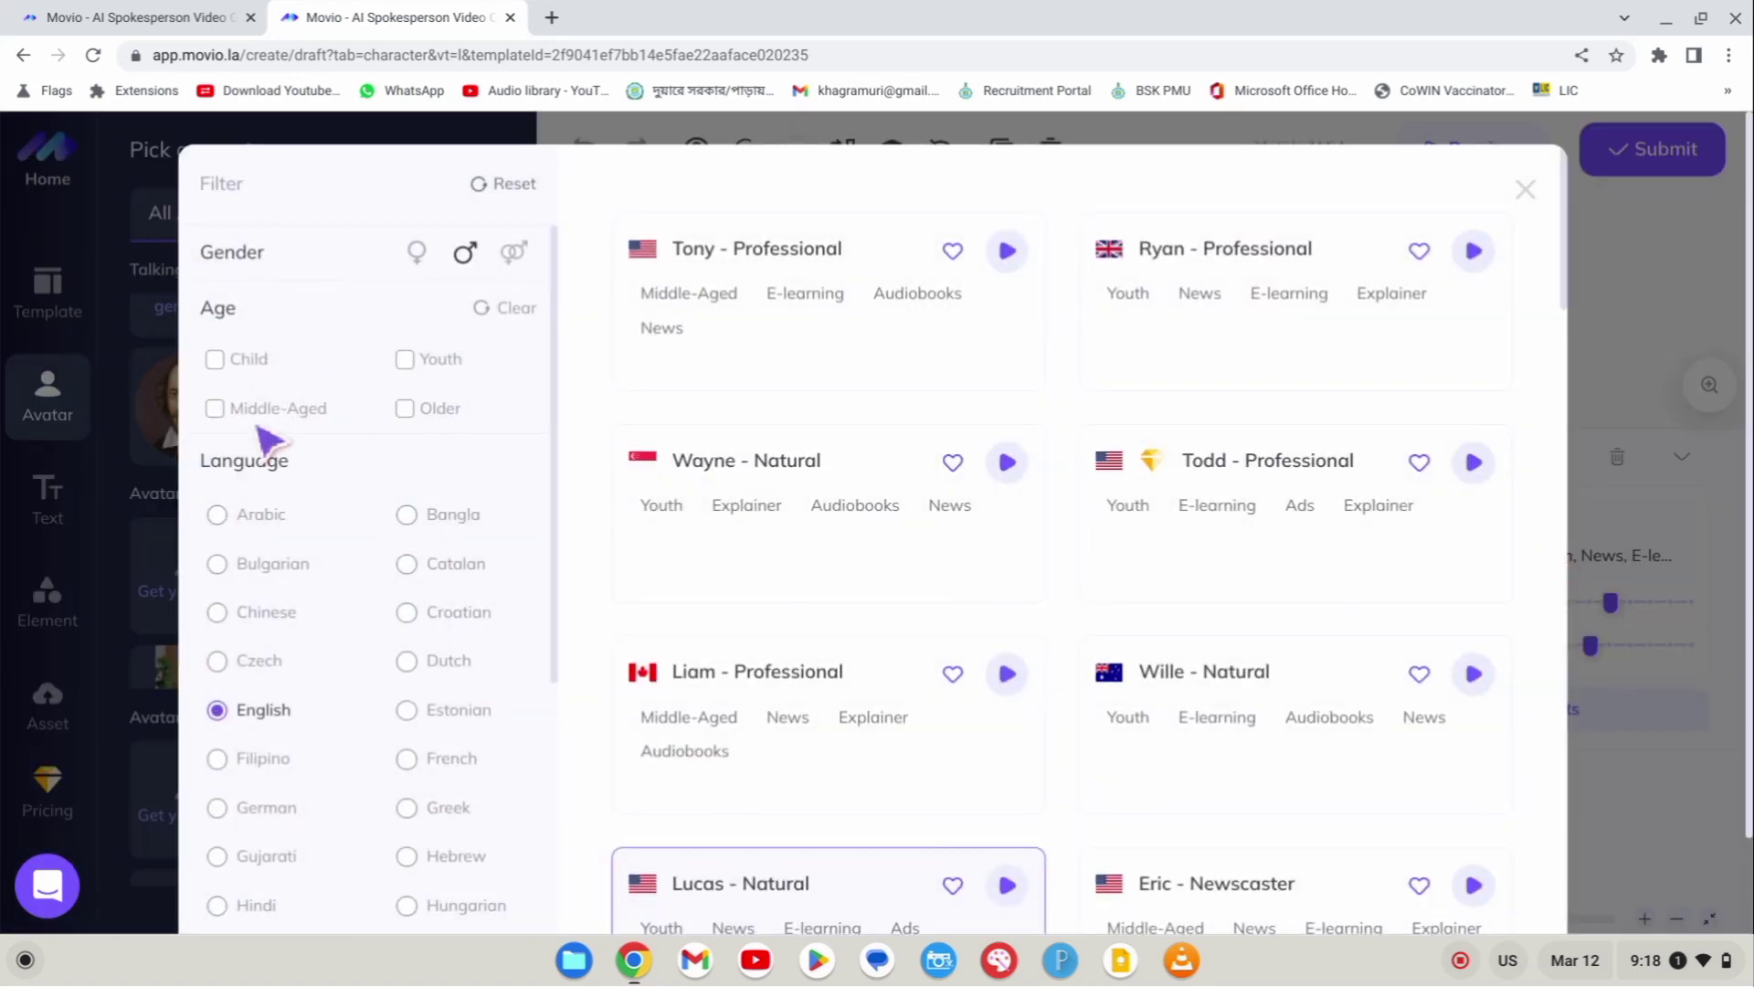
{"action": "left_click", "coordinate": [215, 359]}
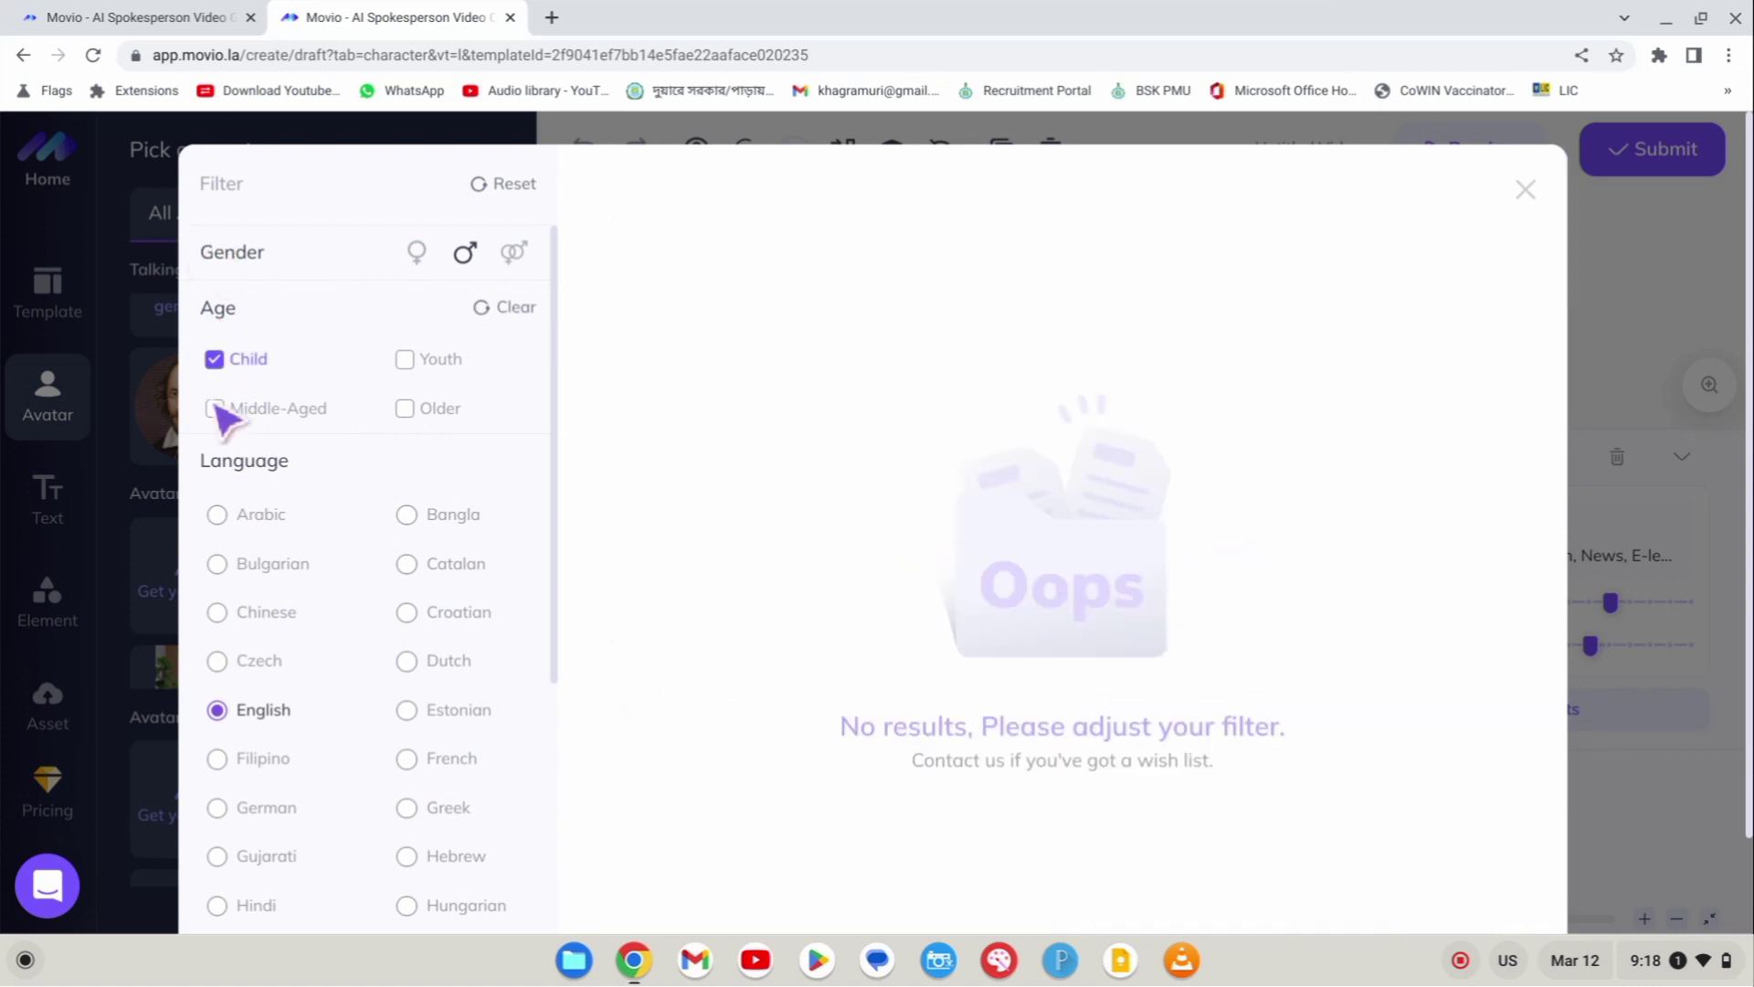
{"action": "left_click", "coordinate": [215, 407]}
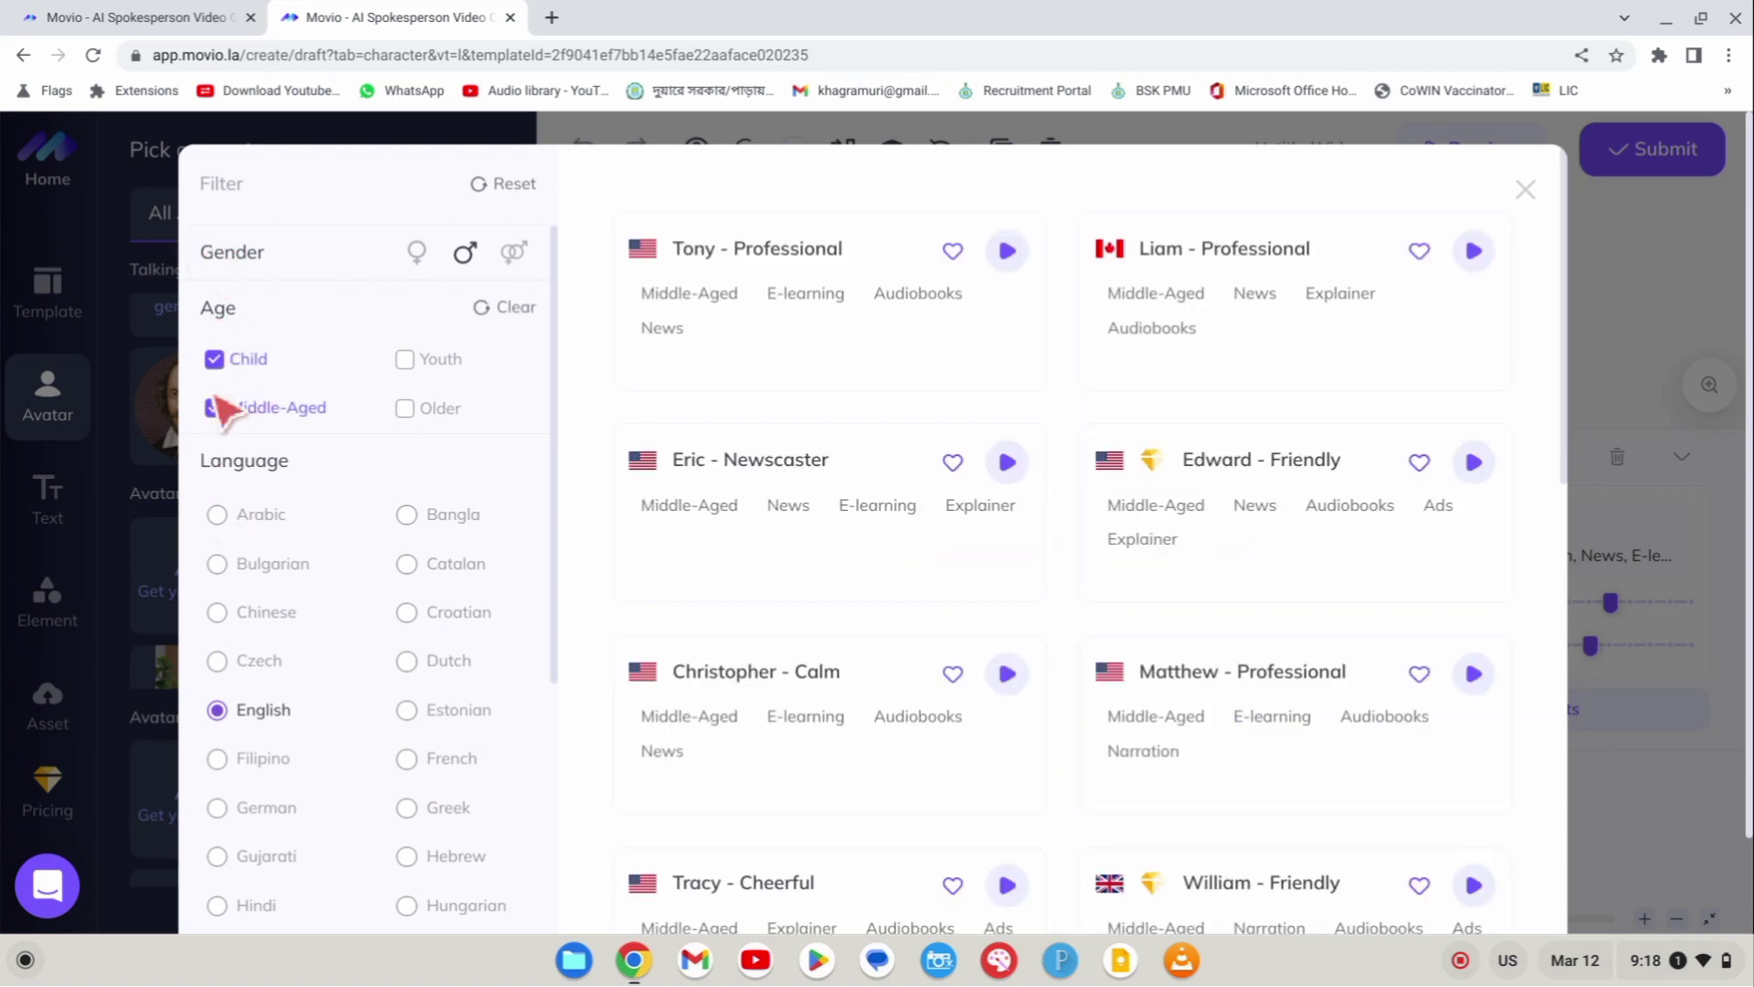
{"action": "left_click", "coordinate": [216, 408]}
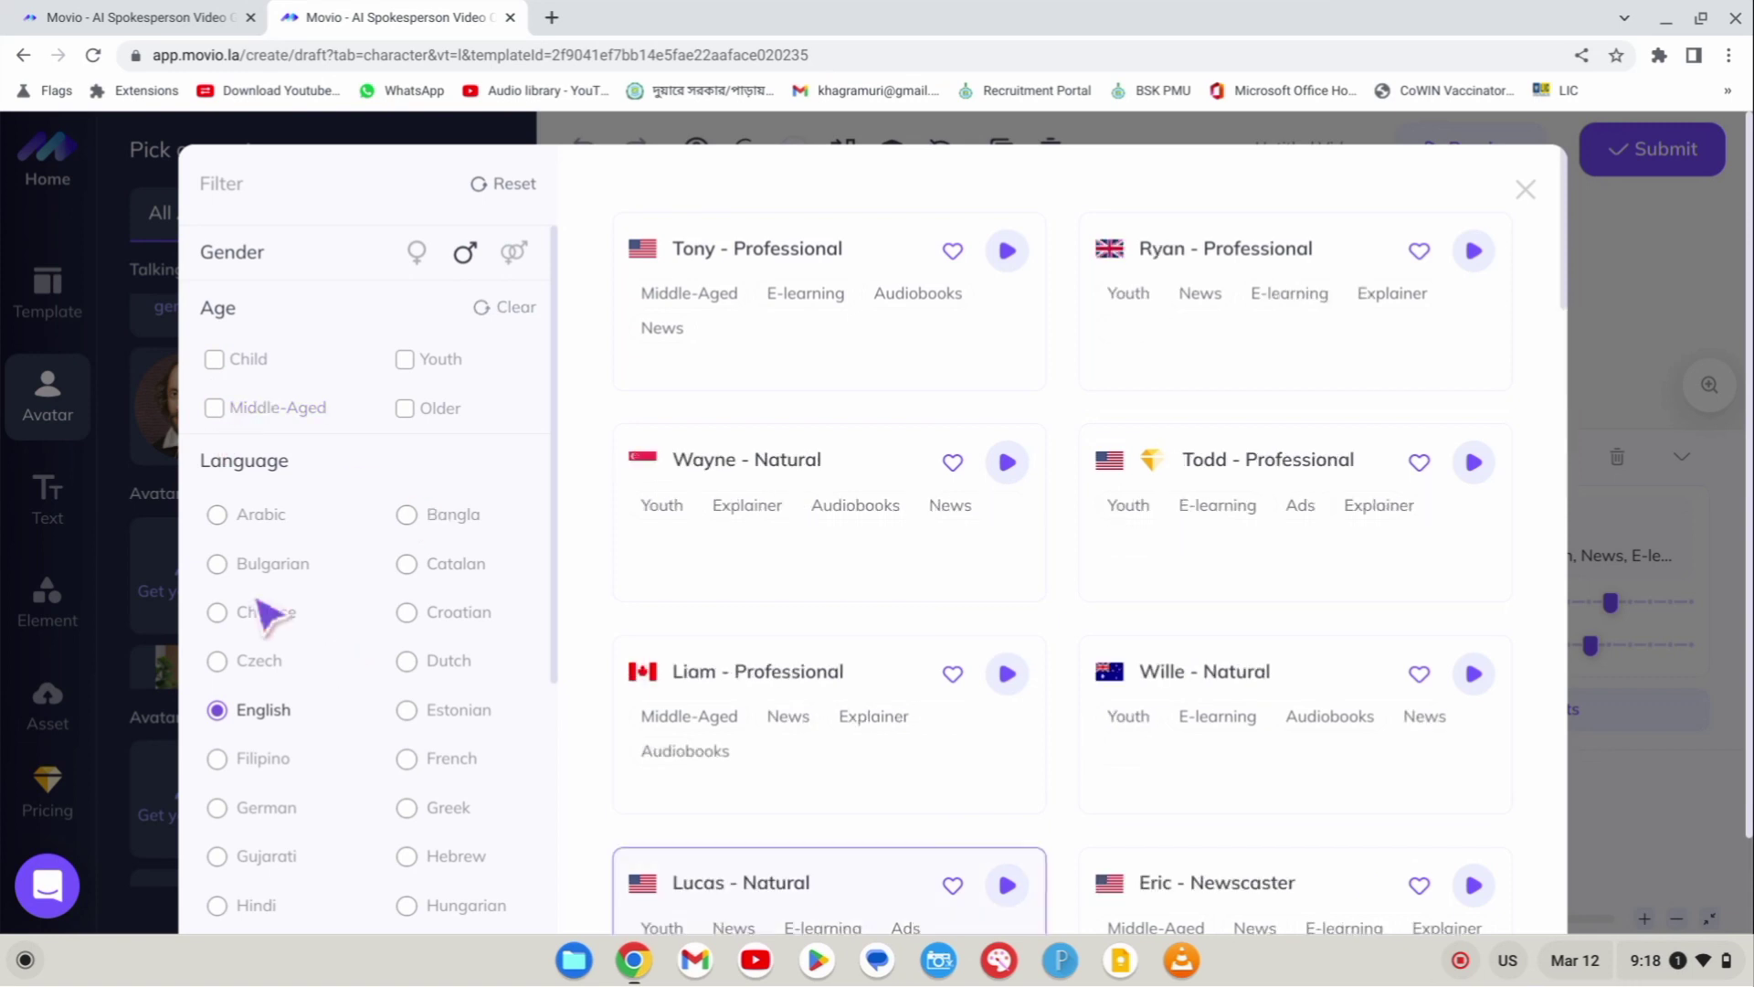
{"action": "left_click", "coordinate": [405, 514]}
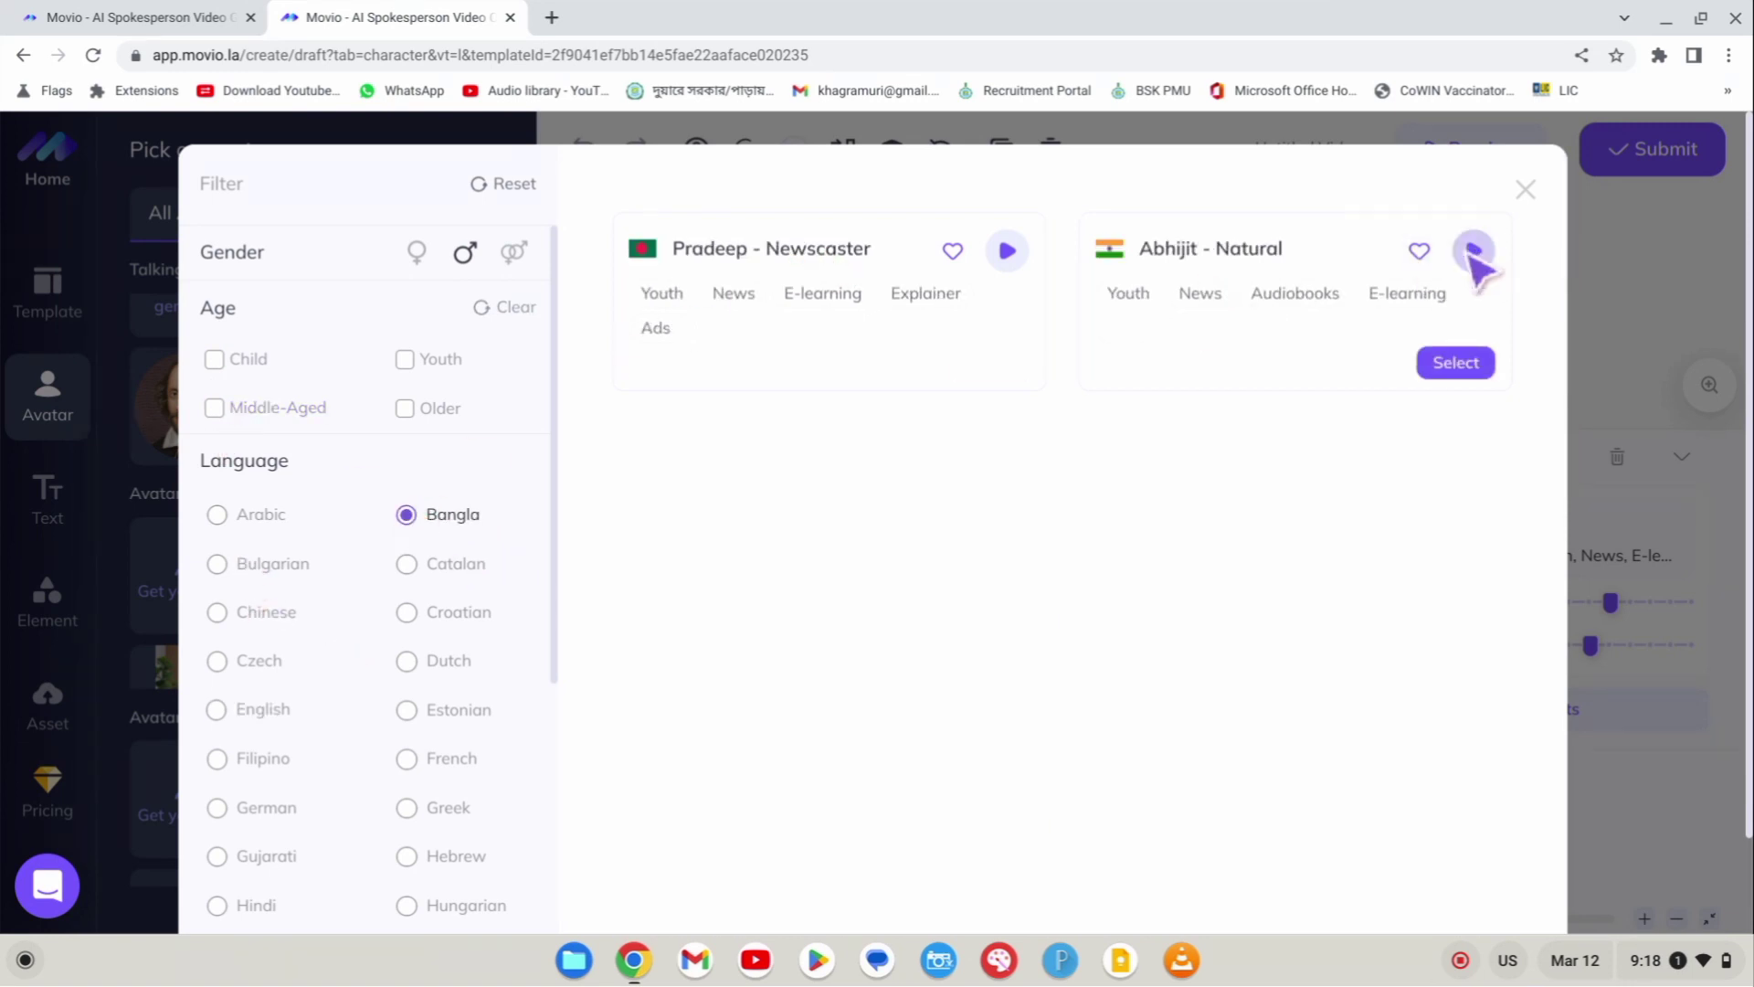
Listen to the Abhijit - Natural voice sample and select that voice for the script.
{"action": "left_click", "coordinate": [1474, 251]}
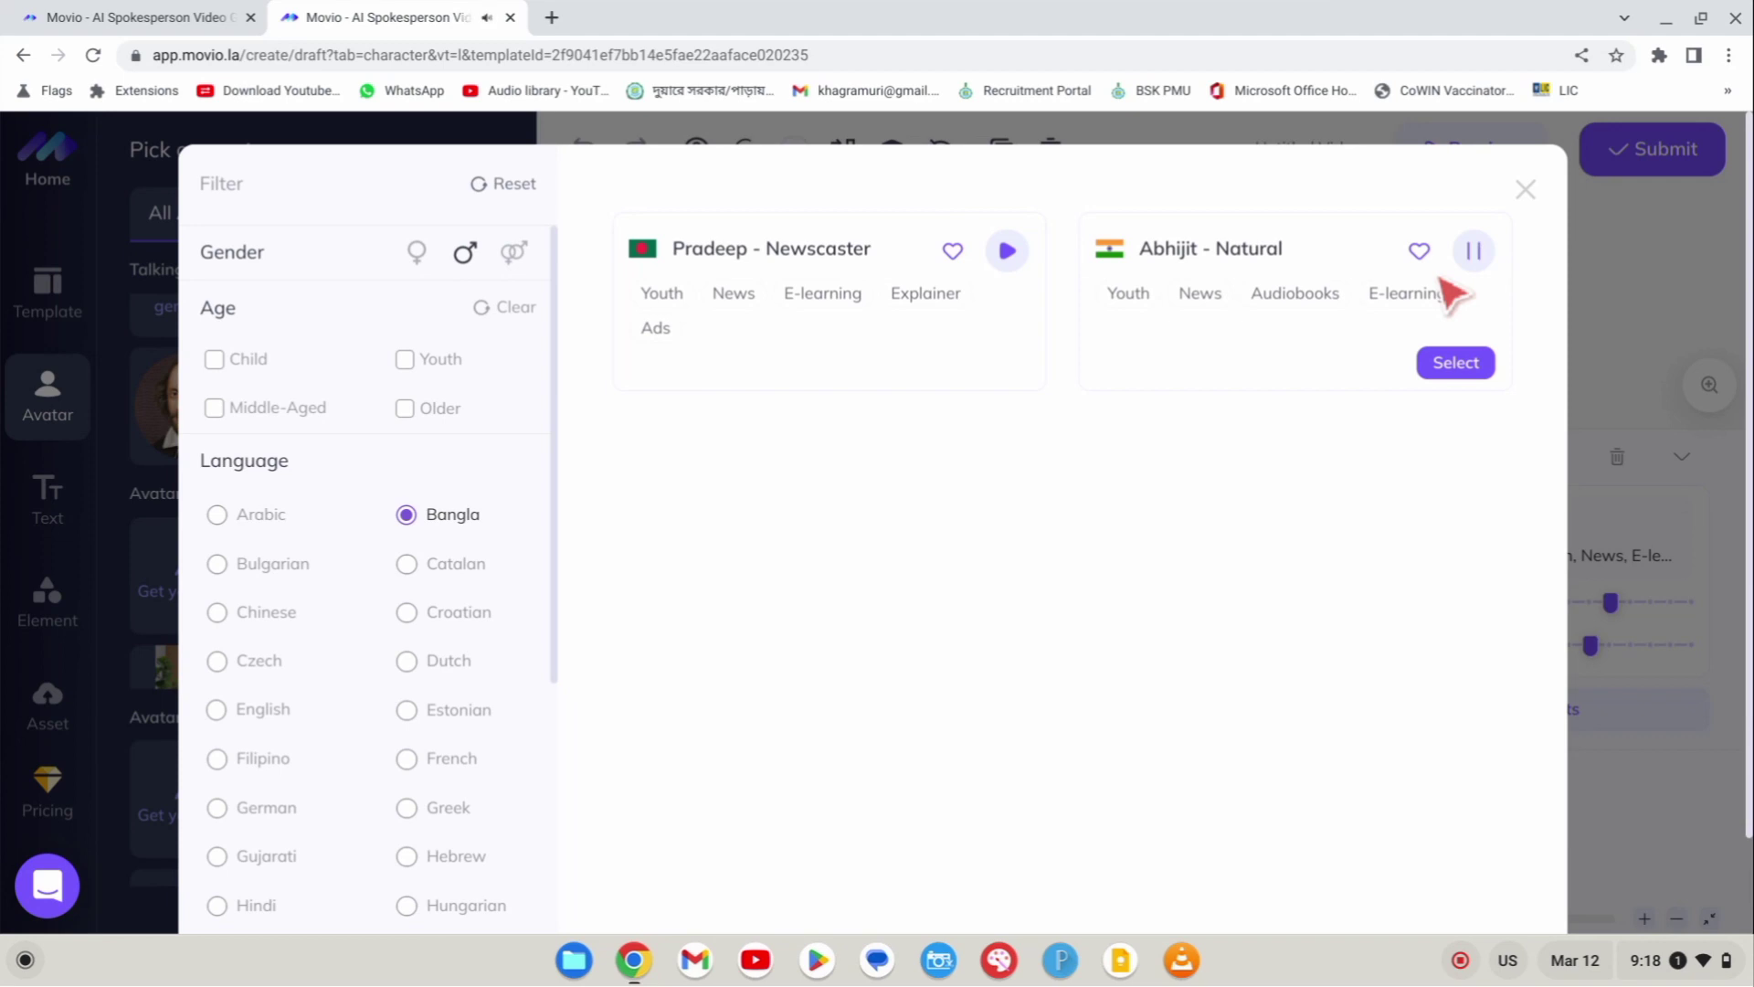
{"action": "left_click", "coordinate": [1452, 370]}
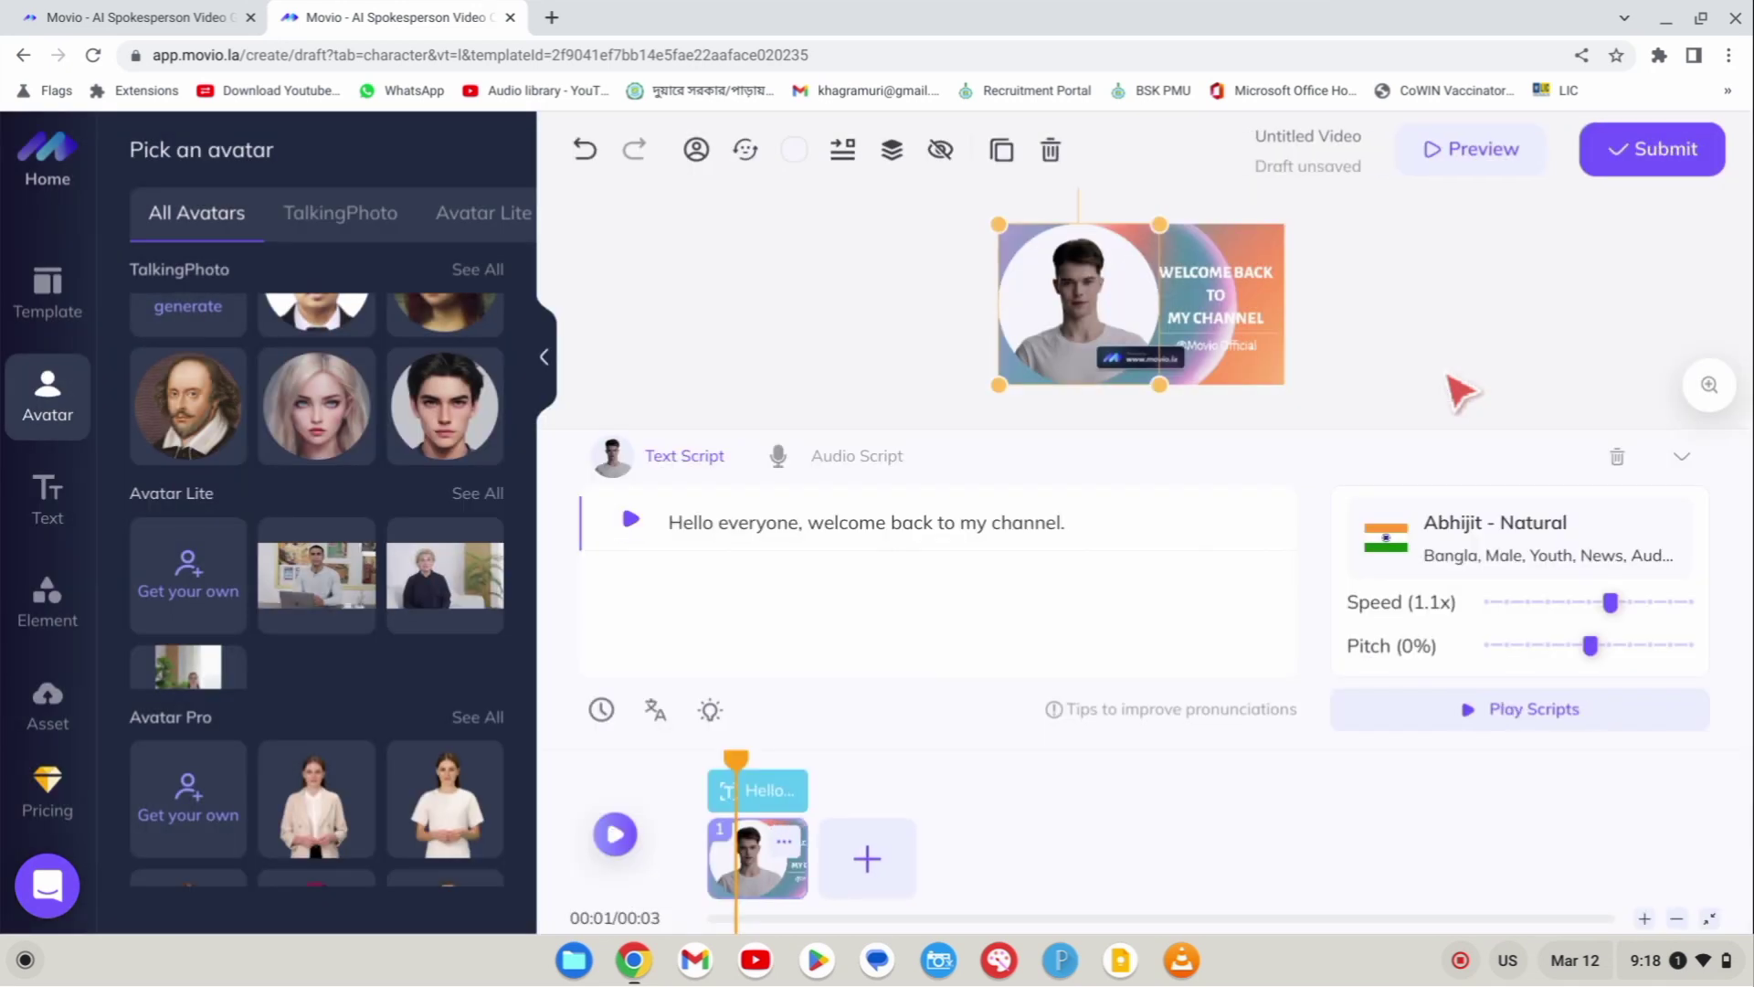
Open the Avro for Chrome extension and copy the Bangla paragraph asking viewers to like, share and subscribe from its draft text.
{"action": "triple_click", "coordinate": [676, 520]}
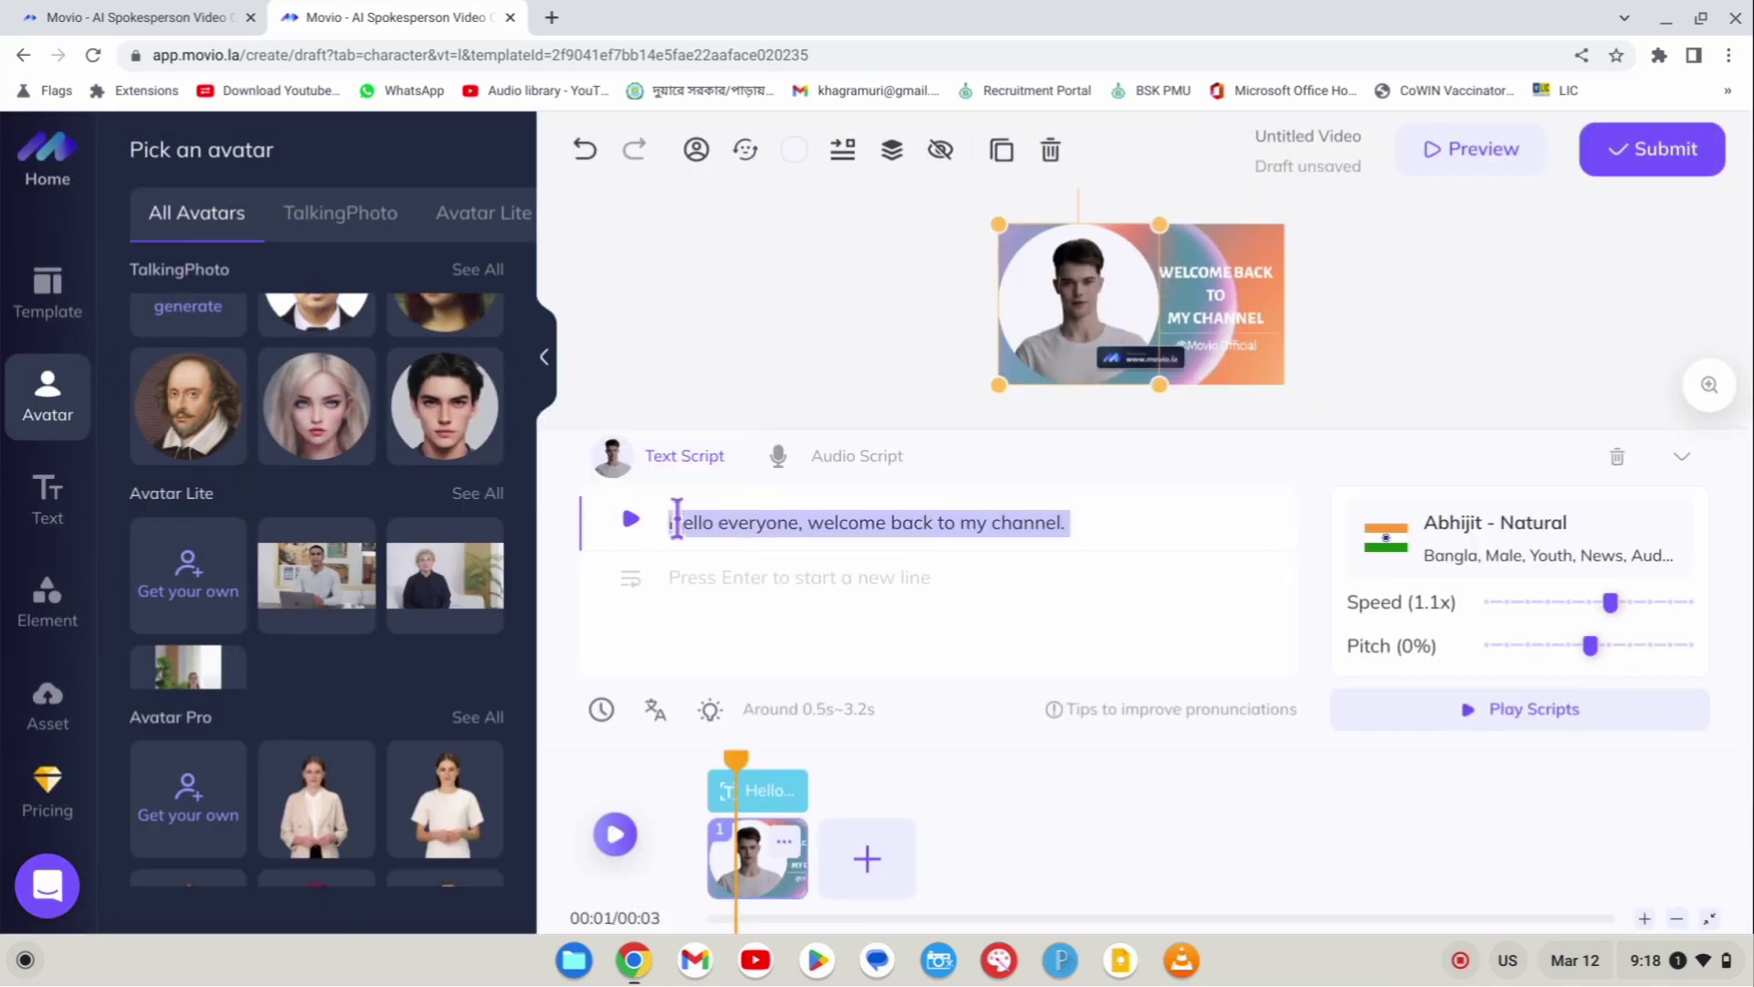
{"action": "left_click", "coordinate": [1659, 55]}
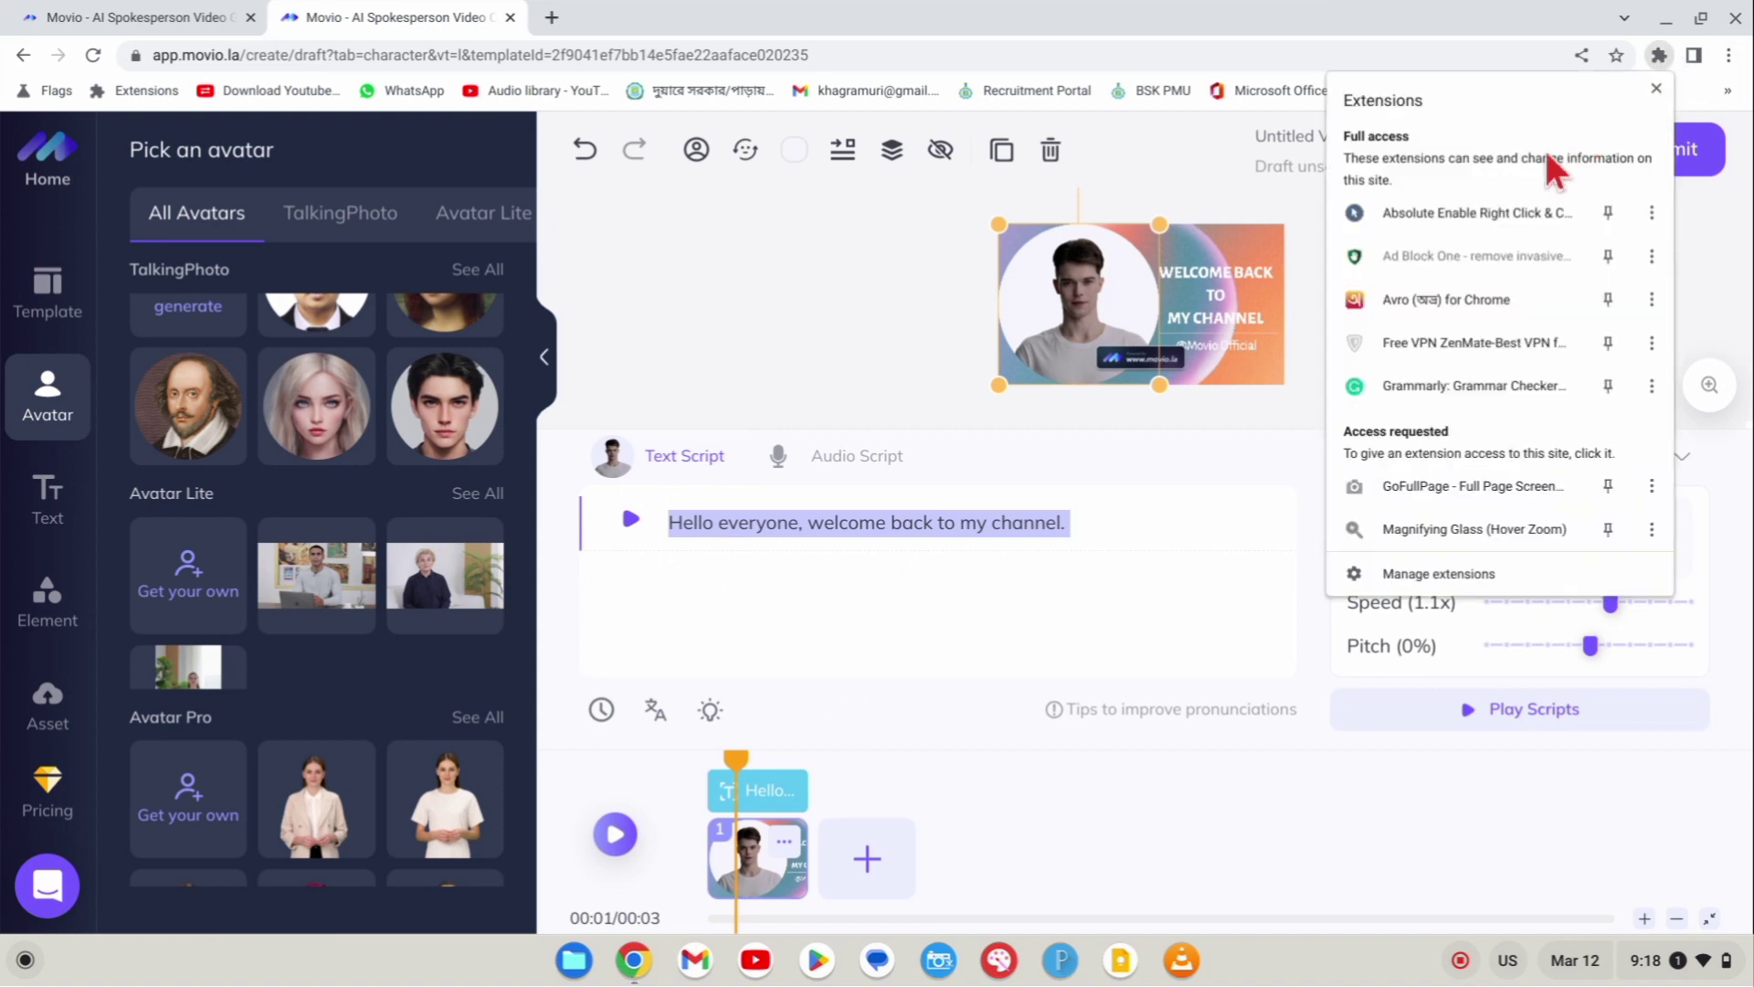
{"action": "left_click", "coordinate": [1420, 300]}
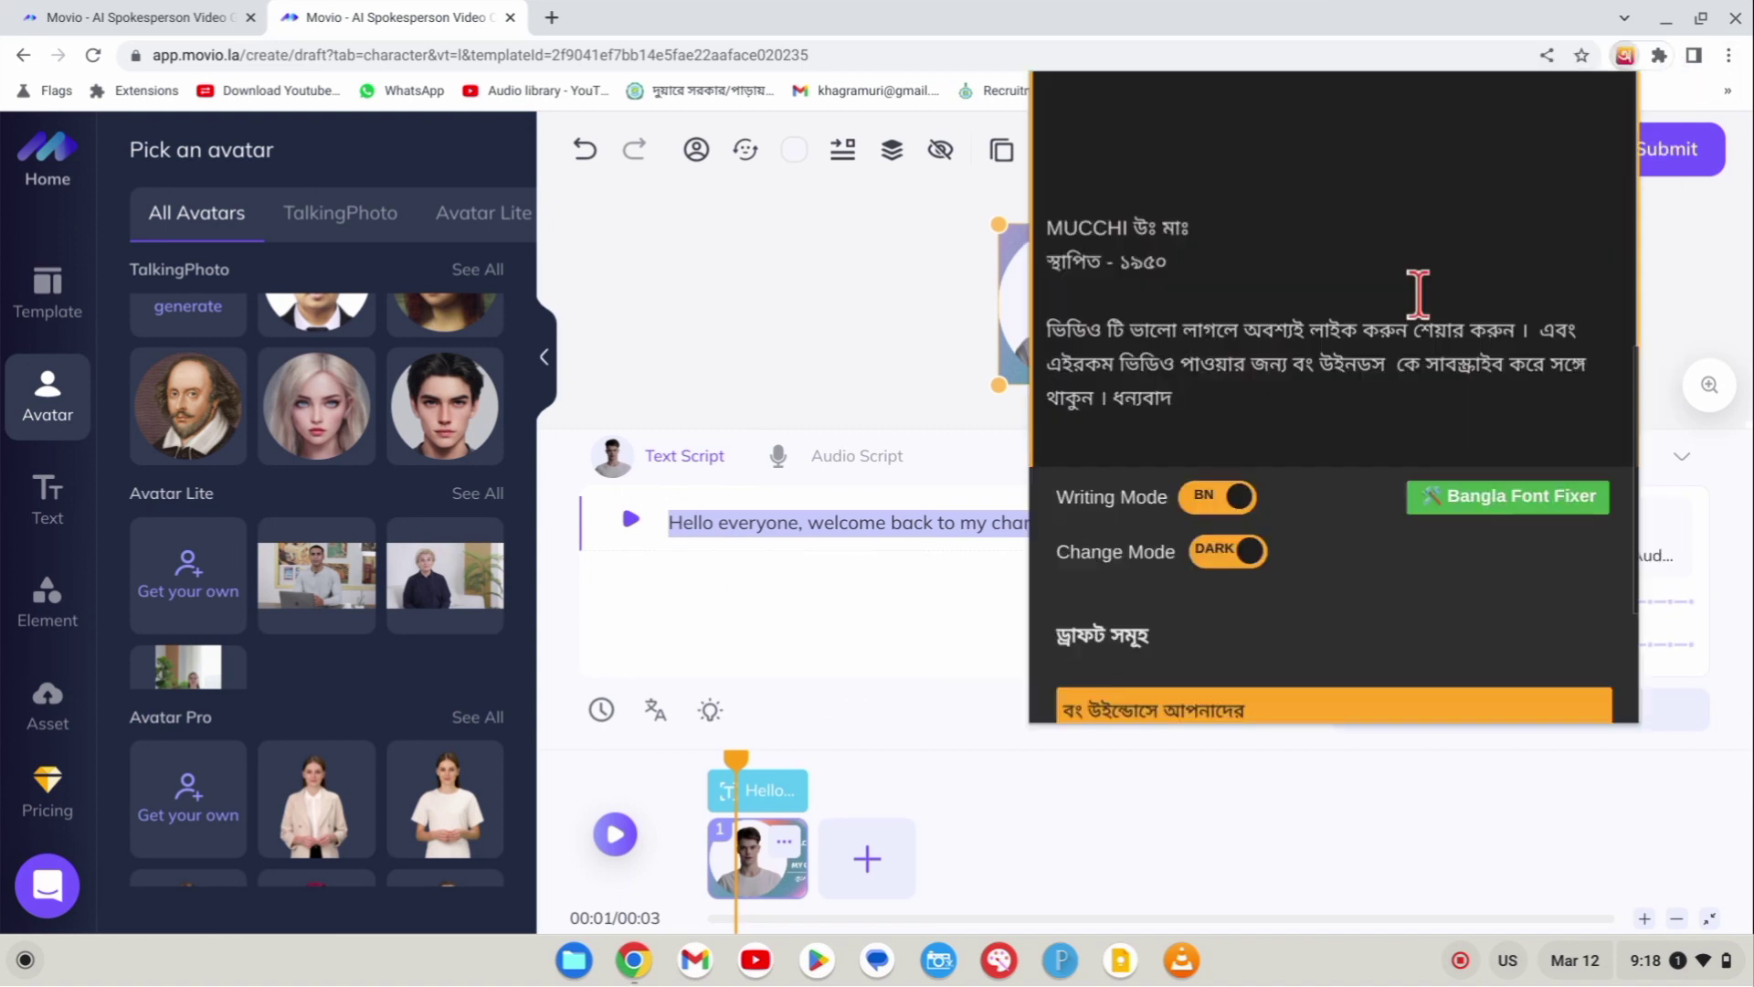
{"action": "left_click_drag", "start_coordinate": [1048, 324], "coordinate": [1183, 393]}
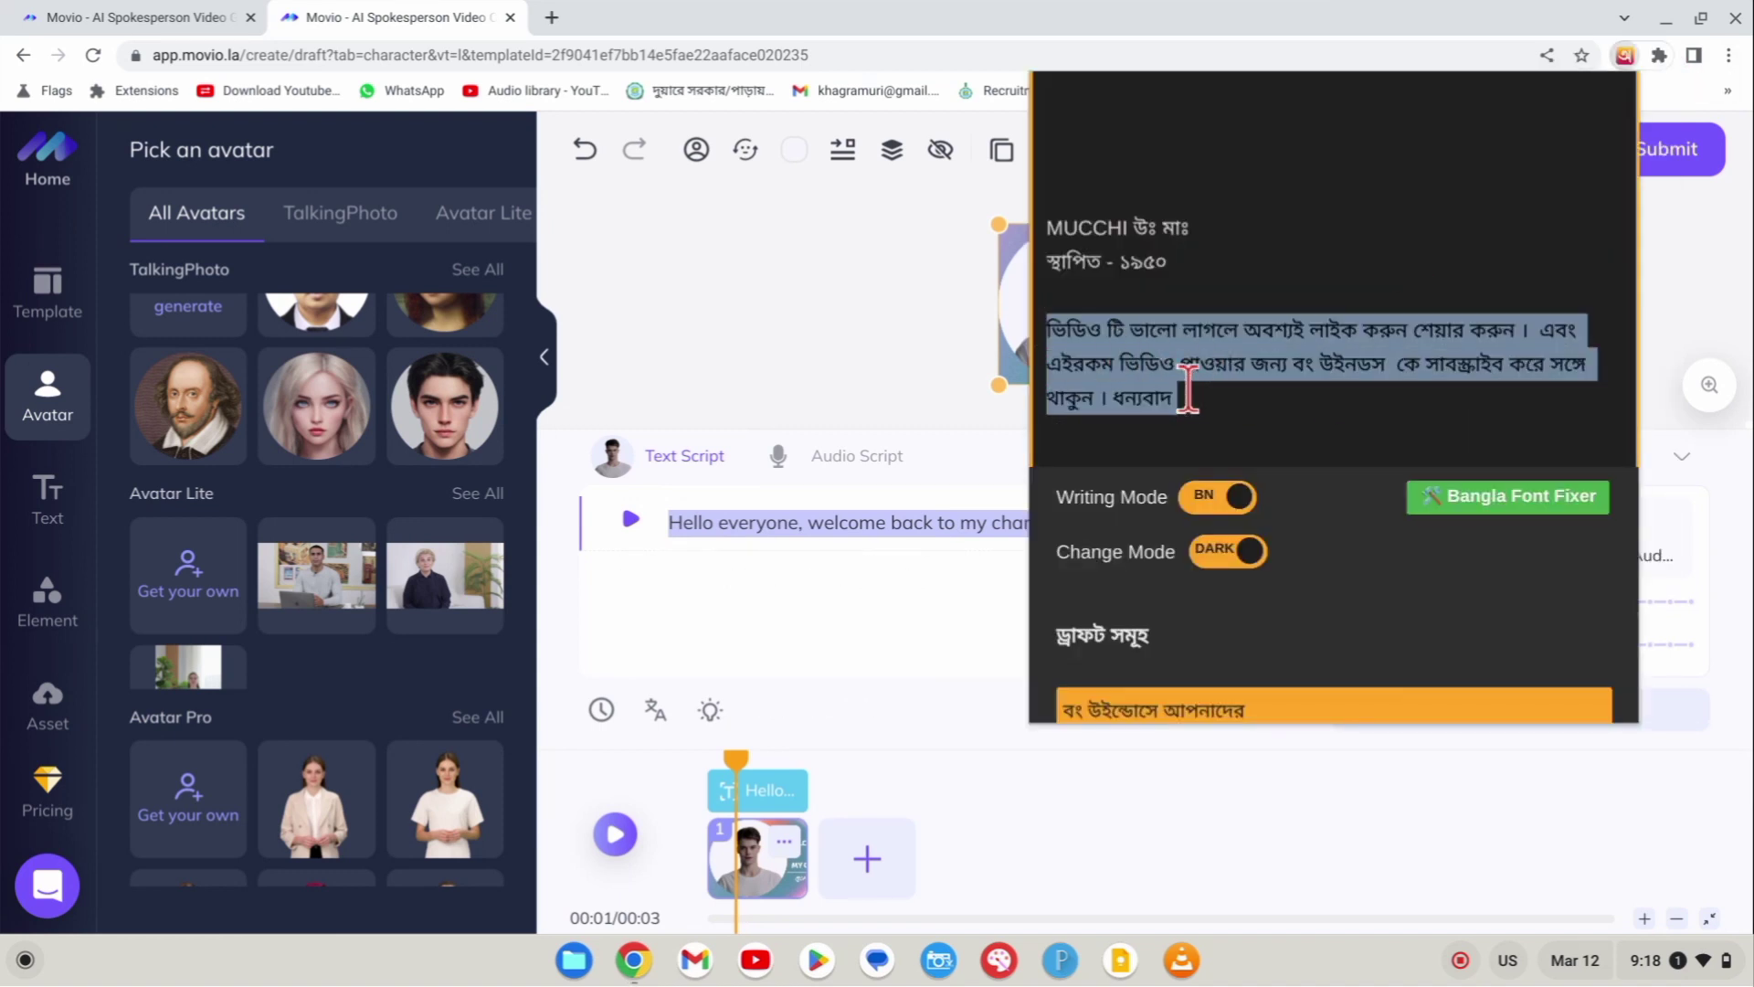
{"action": "right_click", "coordinate": [1108, 358]}
{"action": "left_click", "coordinate": [1160, 527]}
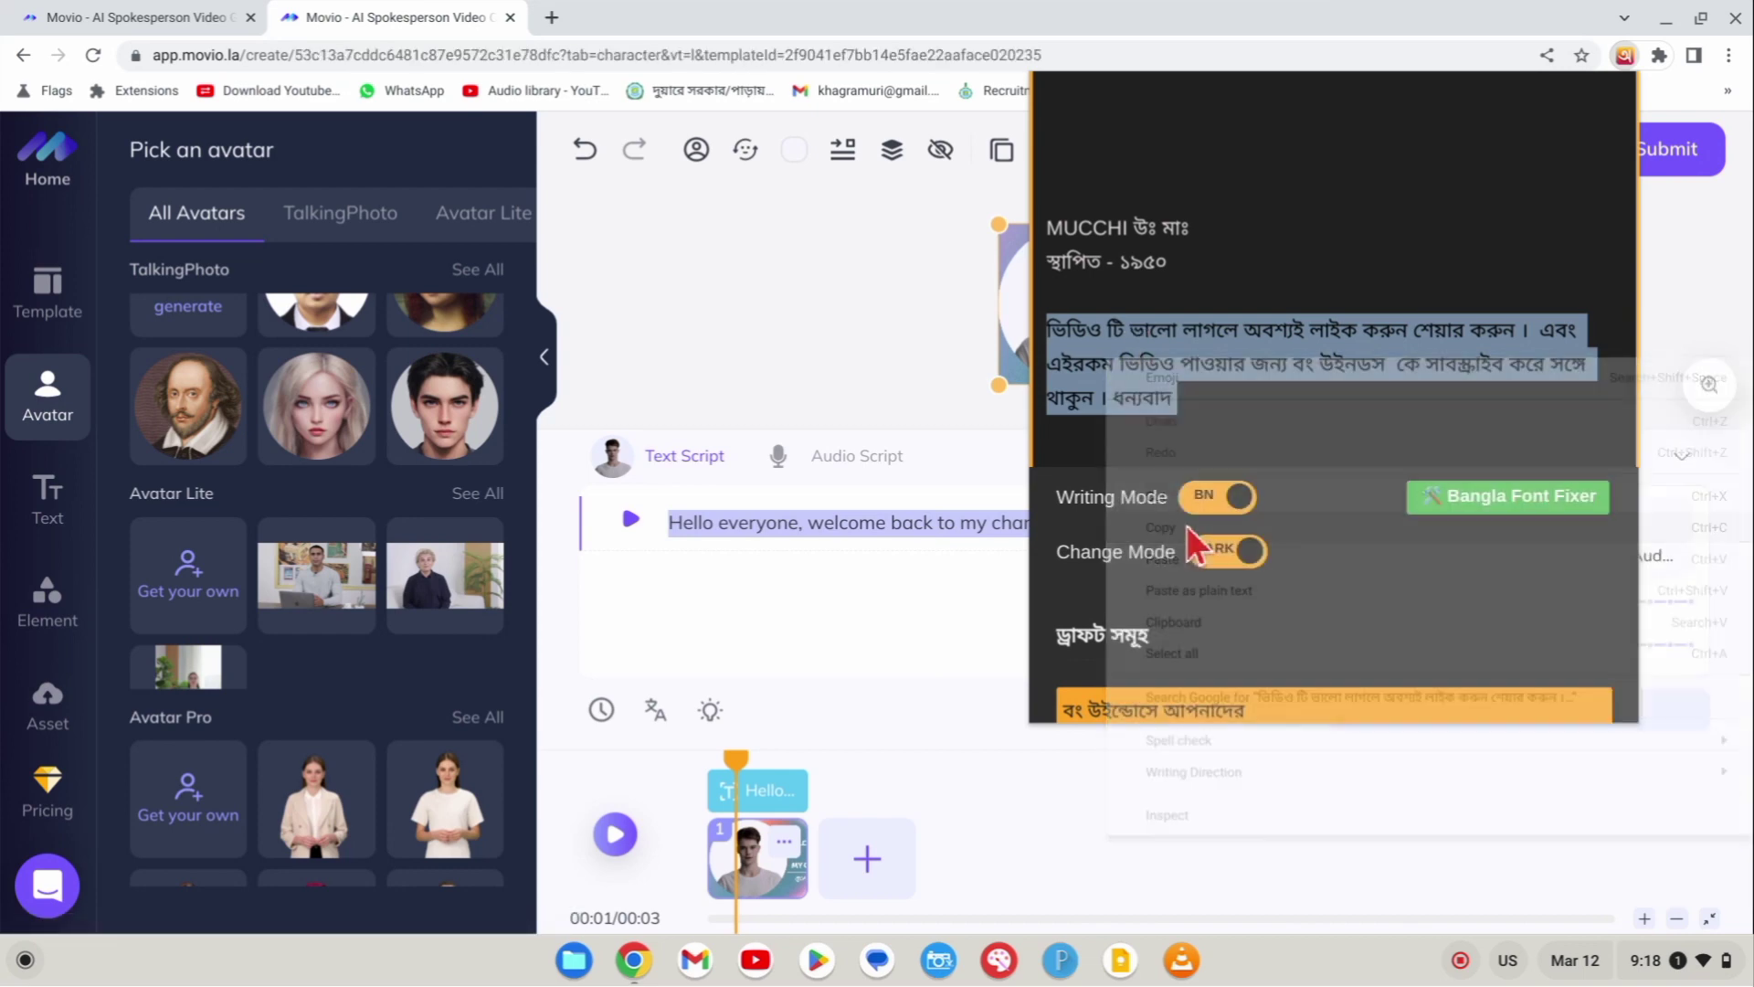
Replace the whole "Hello everyone, welcome back to my channel." script line with the copied Bangla paragraph.
{"action": "double_click", "coordinate": [694, 522]}
{"action": "right_click", "coordinate": [697, 527]}
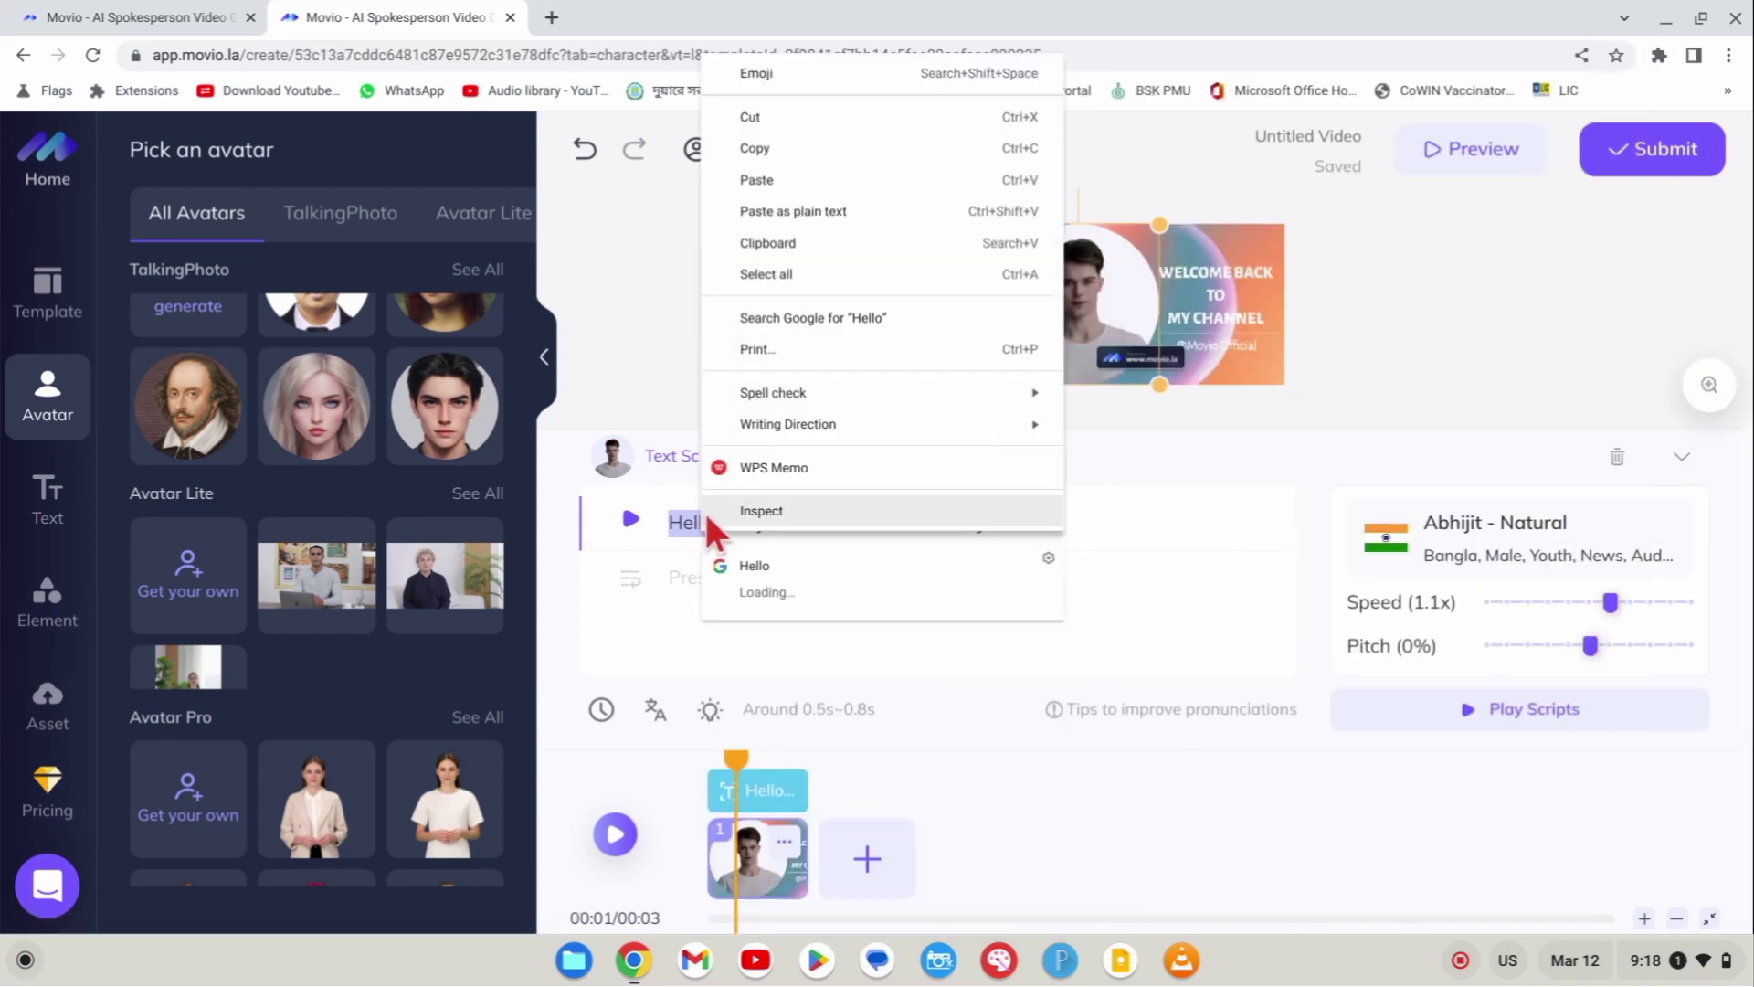
{"action": "left_click", "coordinate": [694, 513]}
{"action": "triple_click", "coordinate": [694, 517]}
{"action": "right_click", "coordinate": [694, 517]}
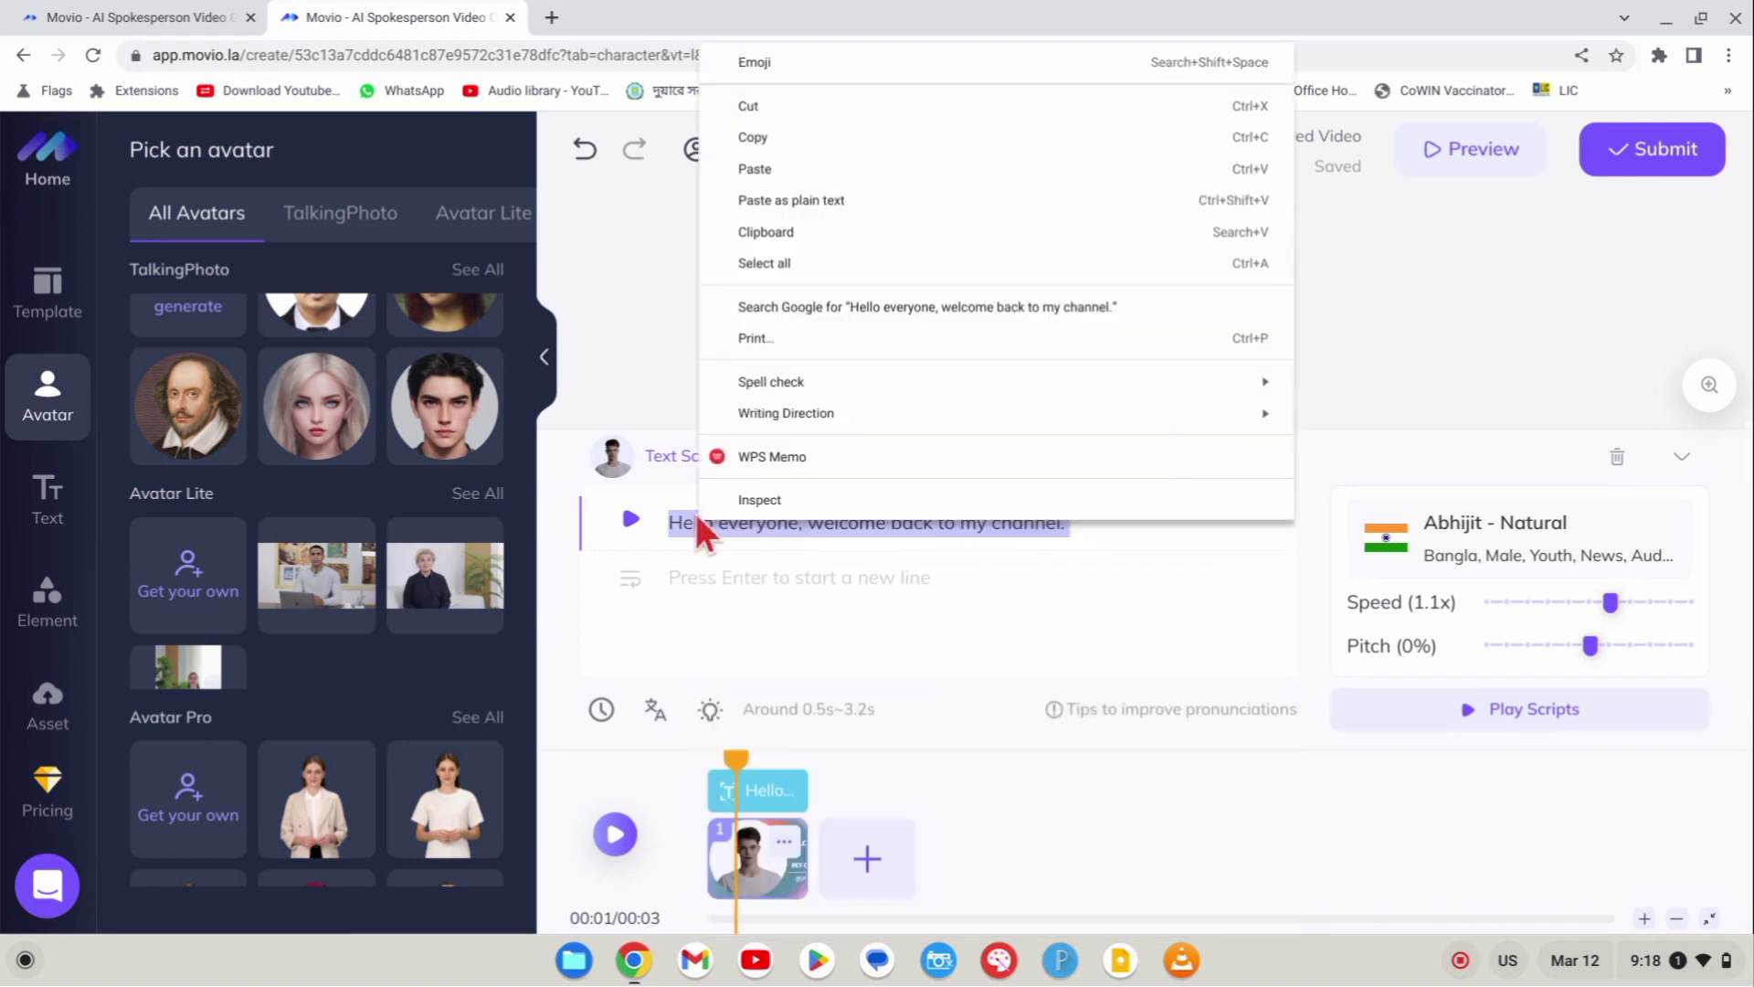
{"action": "left_click", "coordinate": [873, 167]}
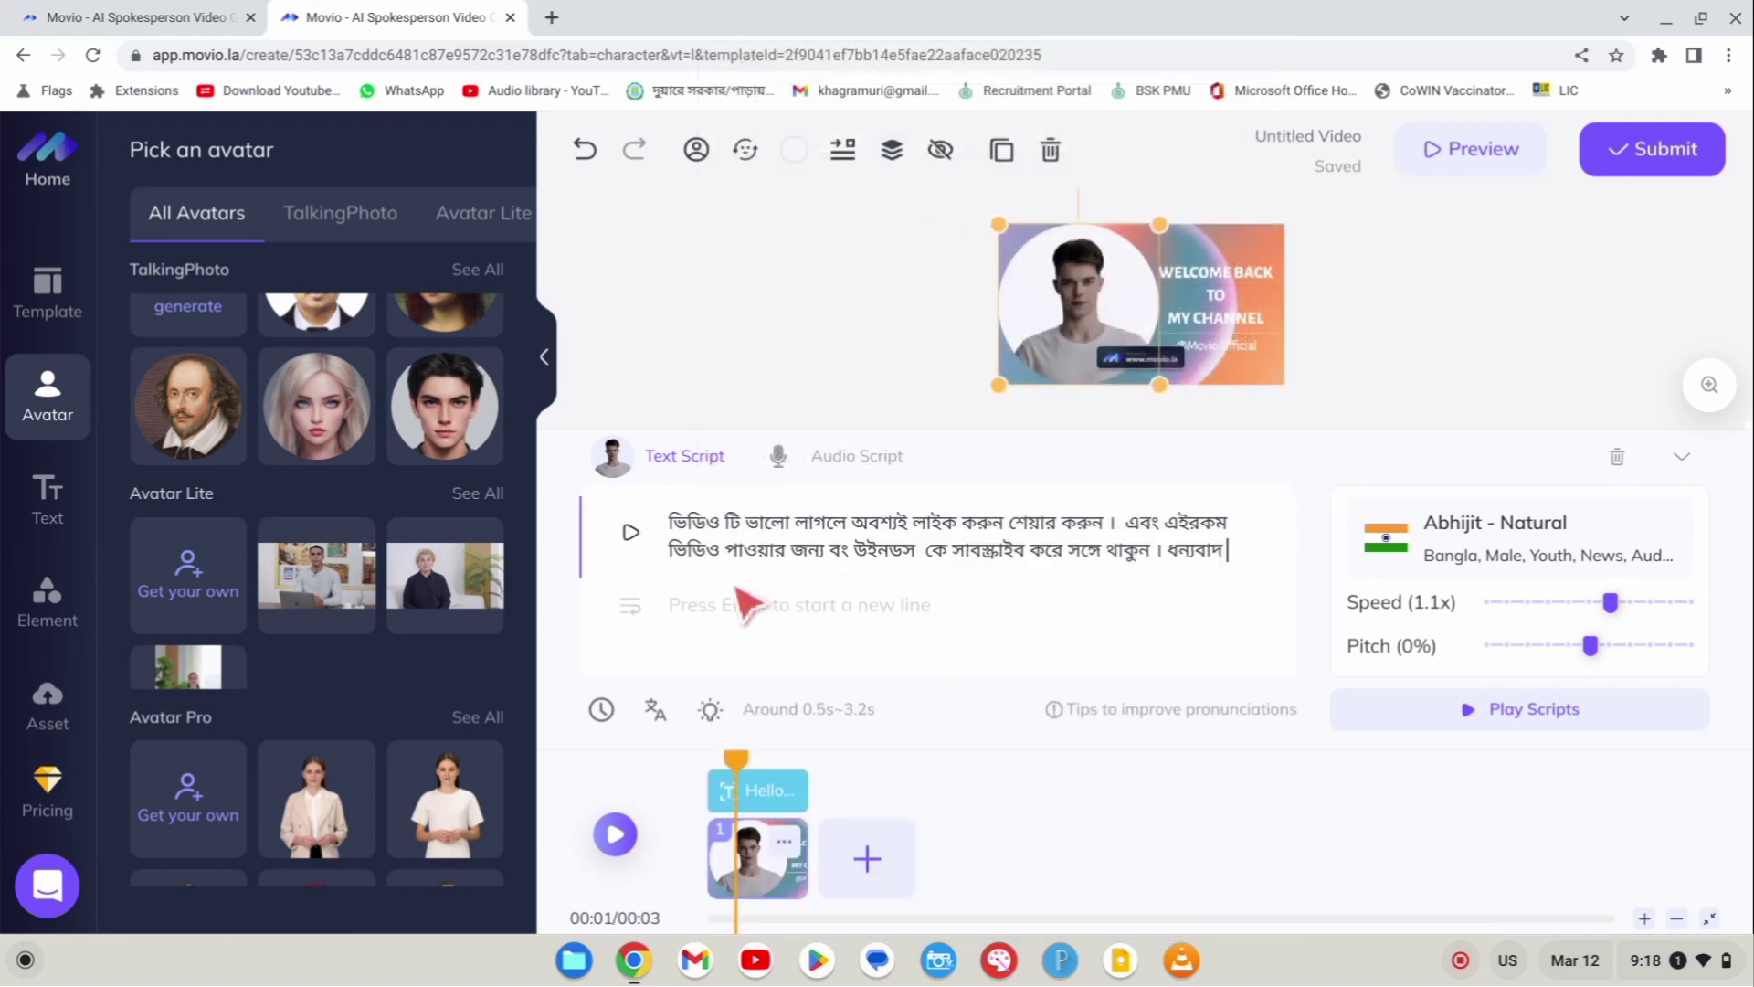
Play the Bangla script line, check the upload and record options of the audio script, and return to the text script.
{"action": "left_click", "coordinate": [631, 532]}
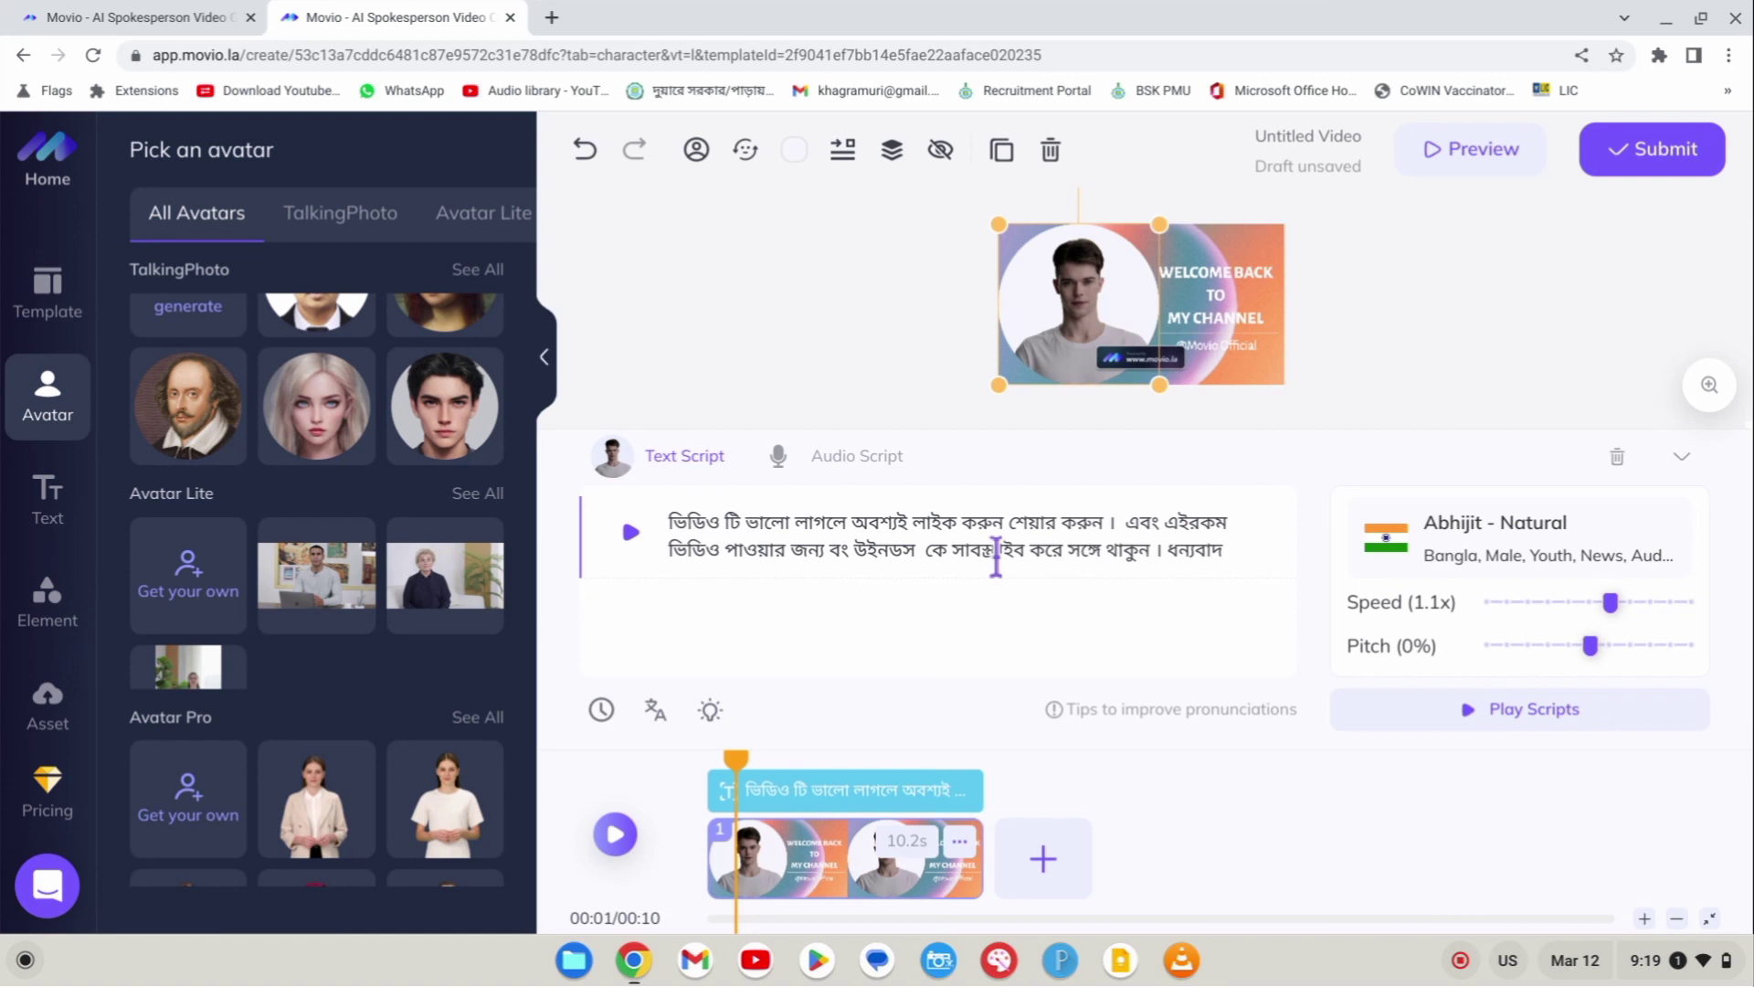
{"action": "left_click", "coordinate": [820, 463]}
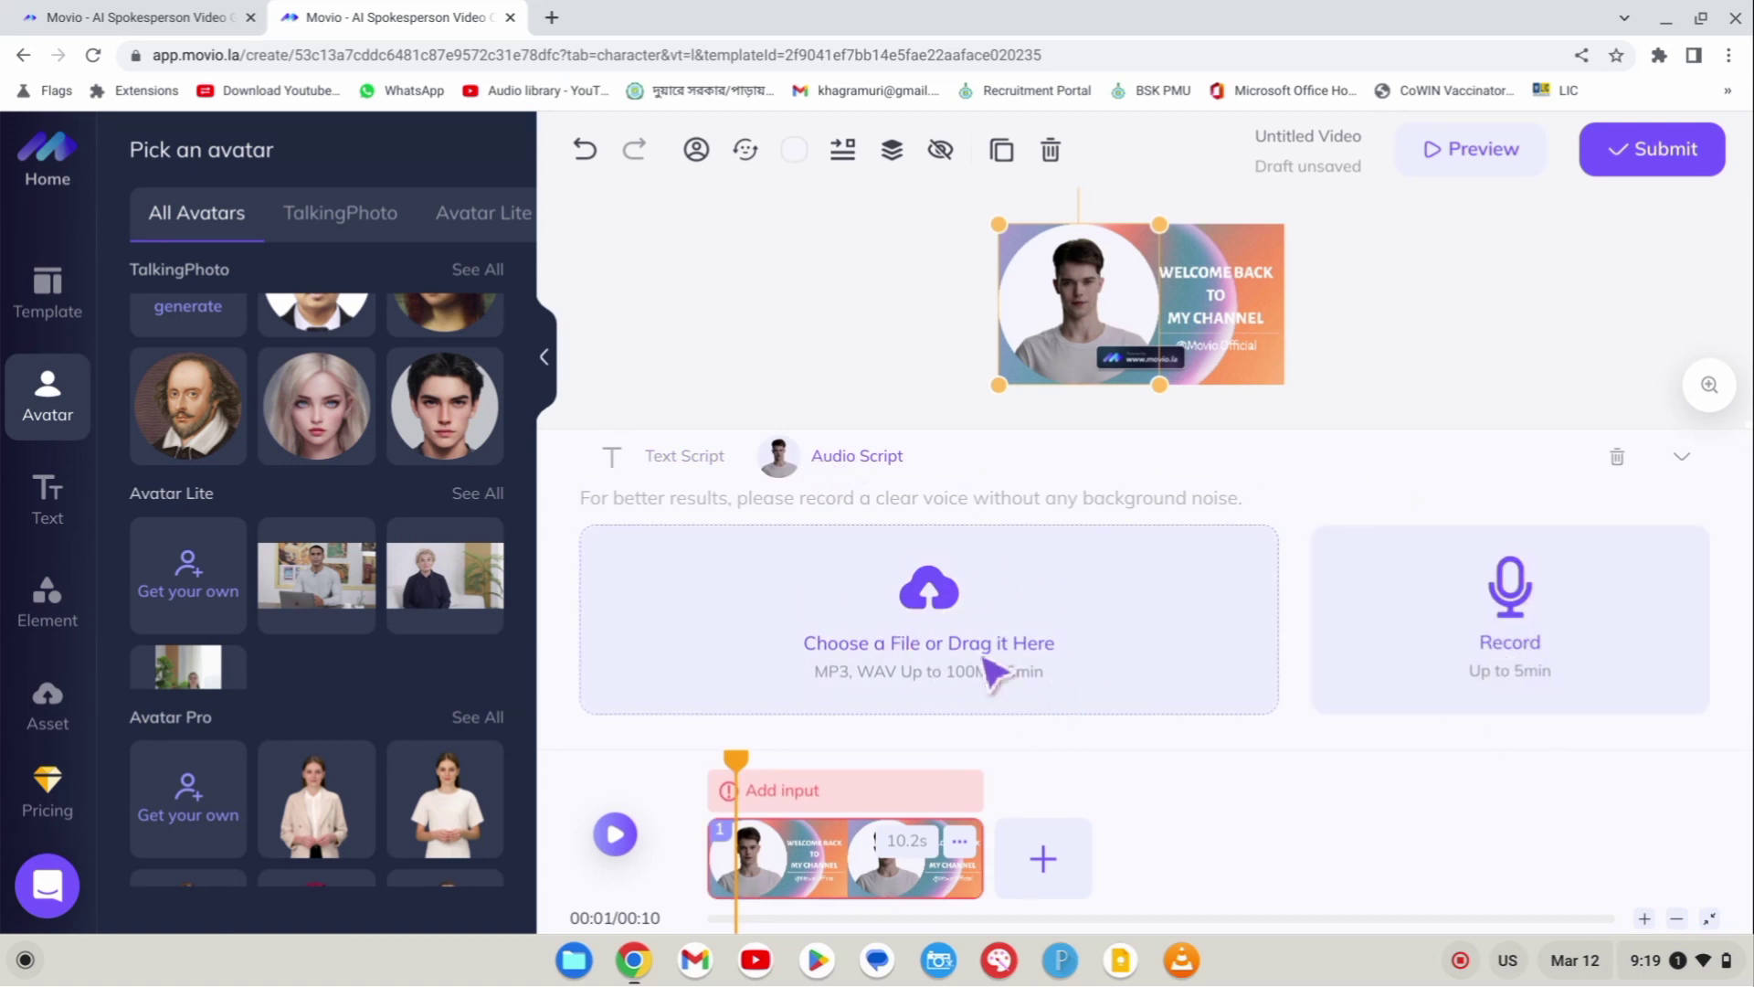
{"action": "left_click", "coordinate": [676, 455]}
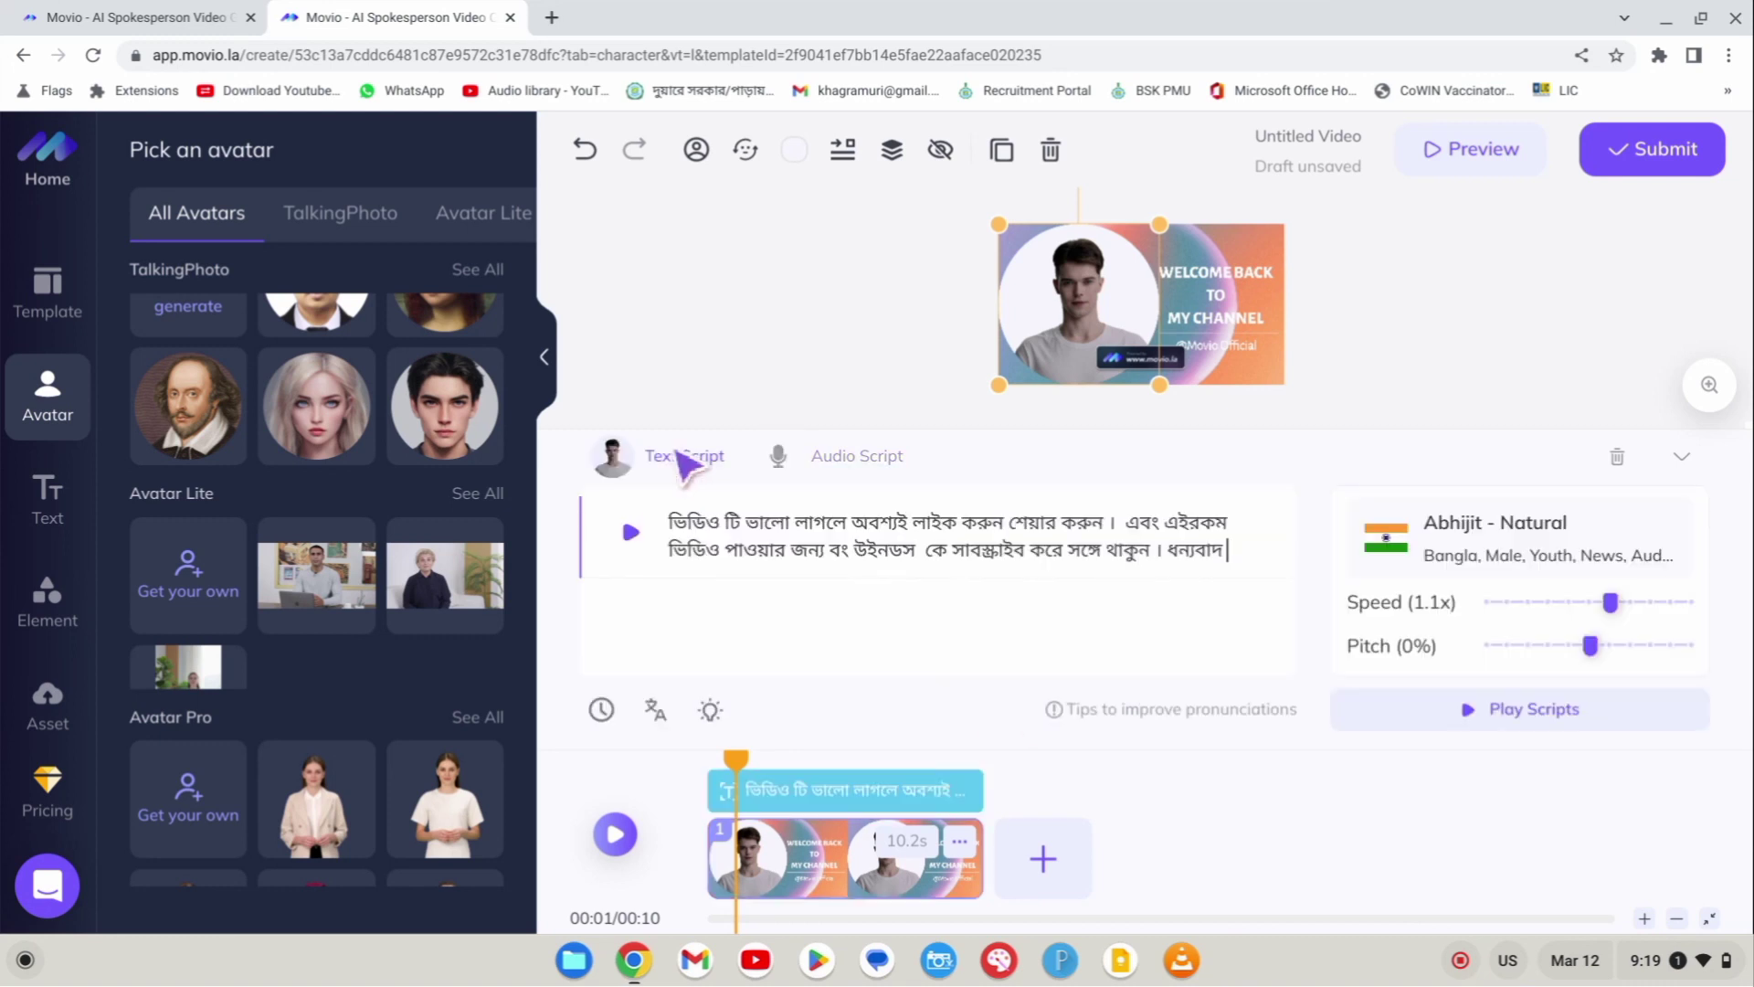
Submit the video for production and confirm the use of credits.
{"action": "left_click", "coordinate": [1655, 151]}
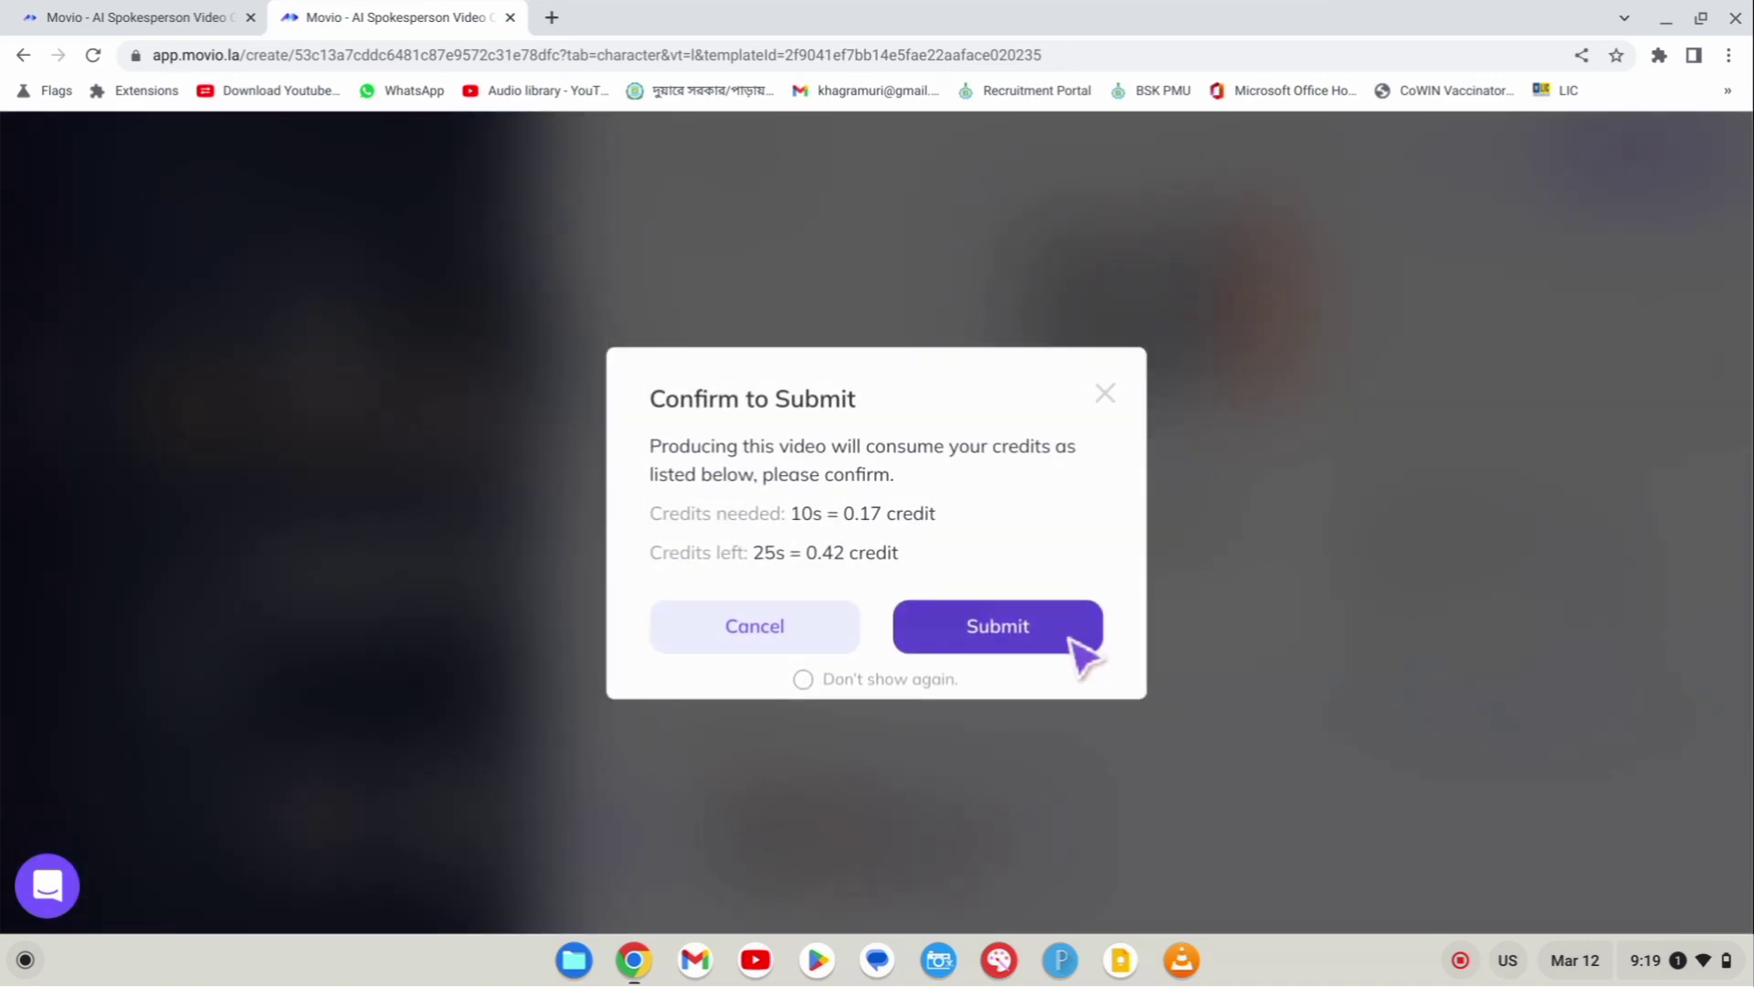
{"action": "left_click", "coordinate": [1071, 640]}
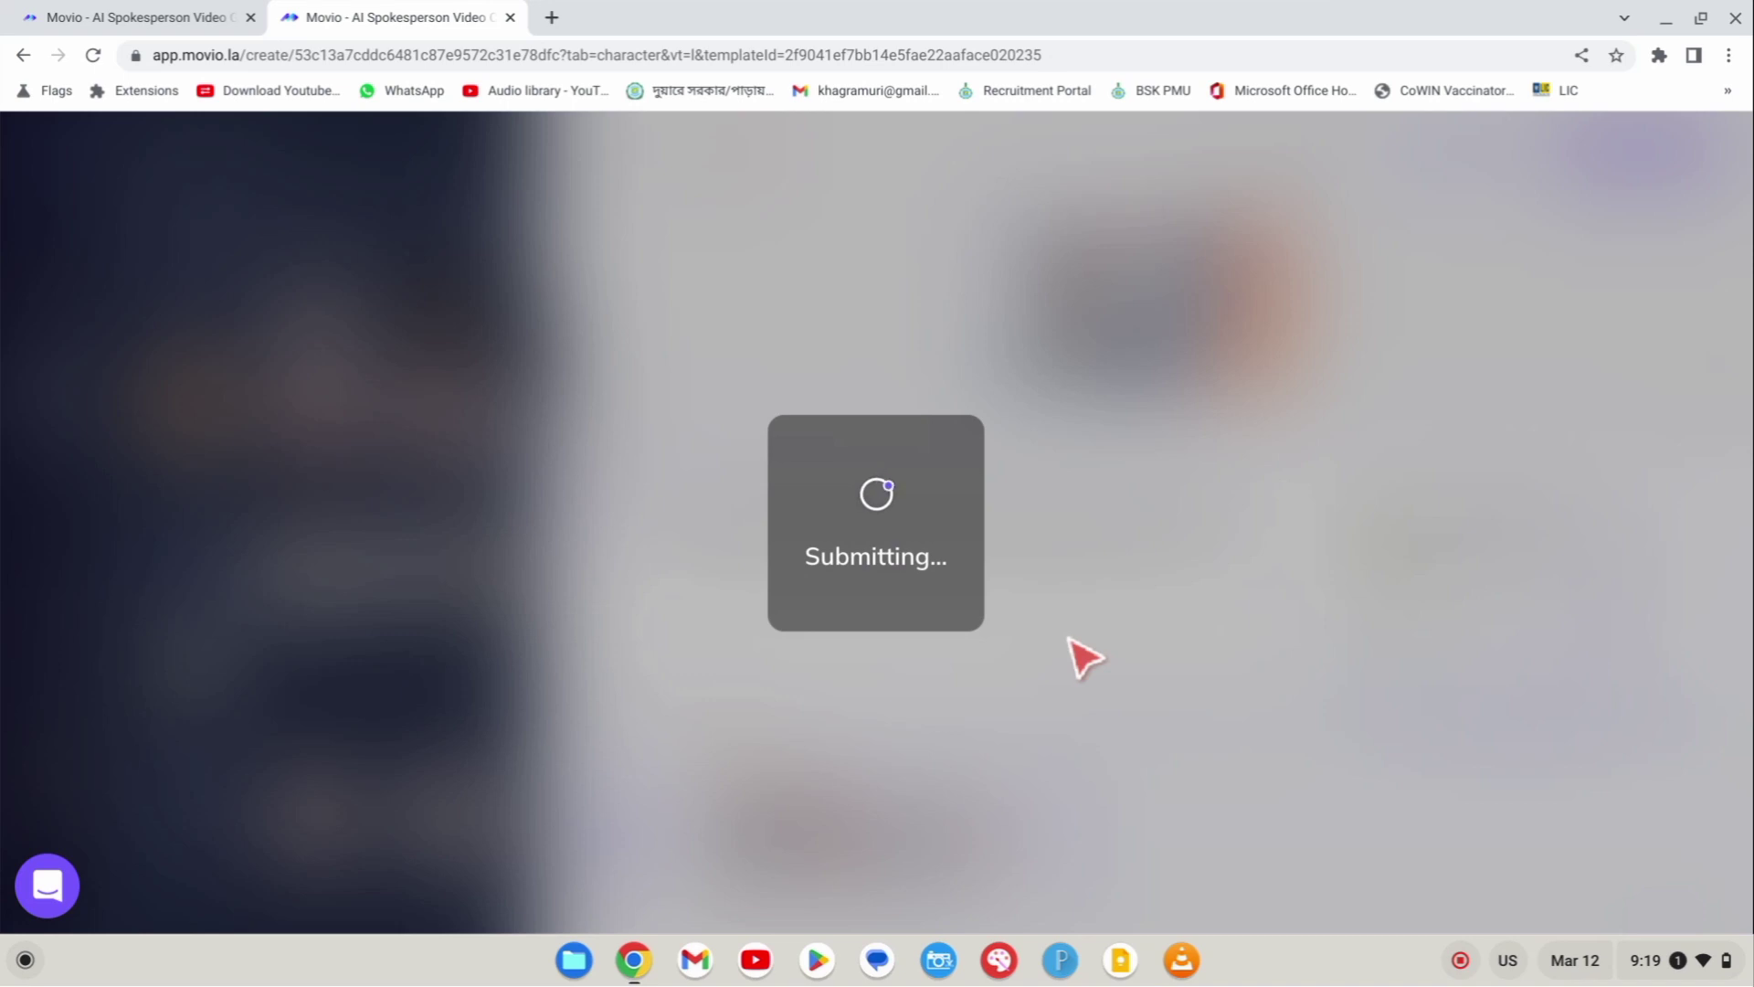